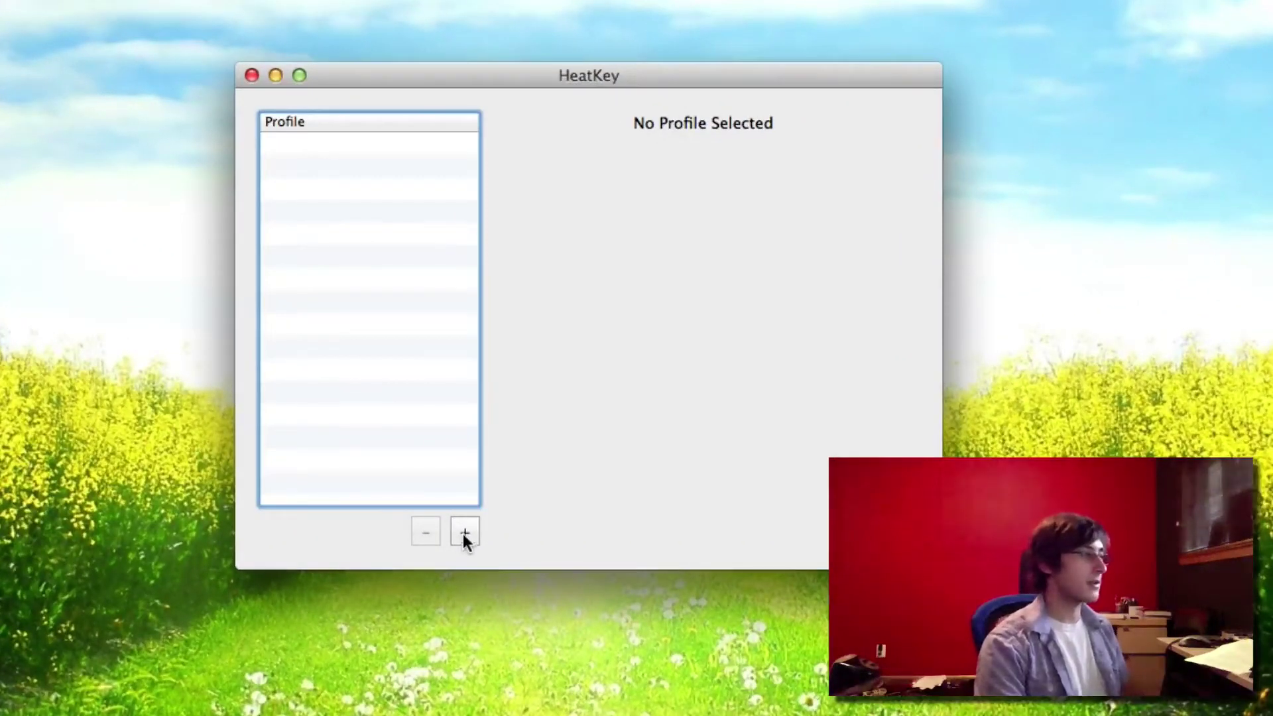
Step: Add a new keyboard profile and rename it from Untitled to Demo
click(464, 533)
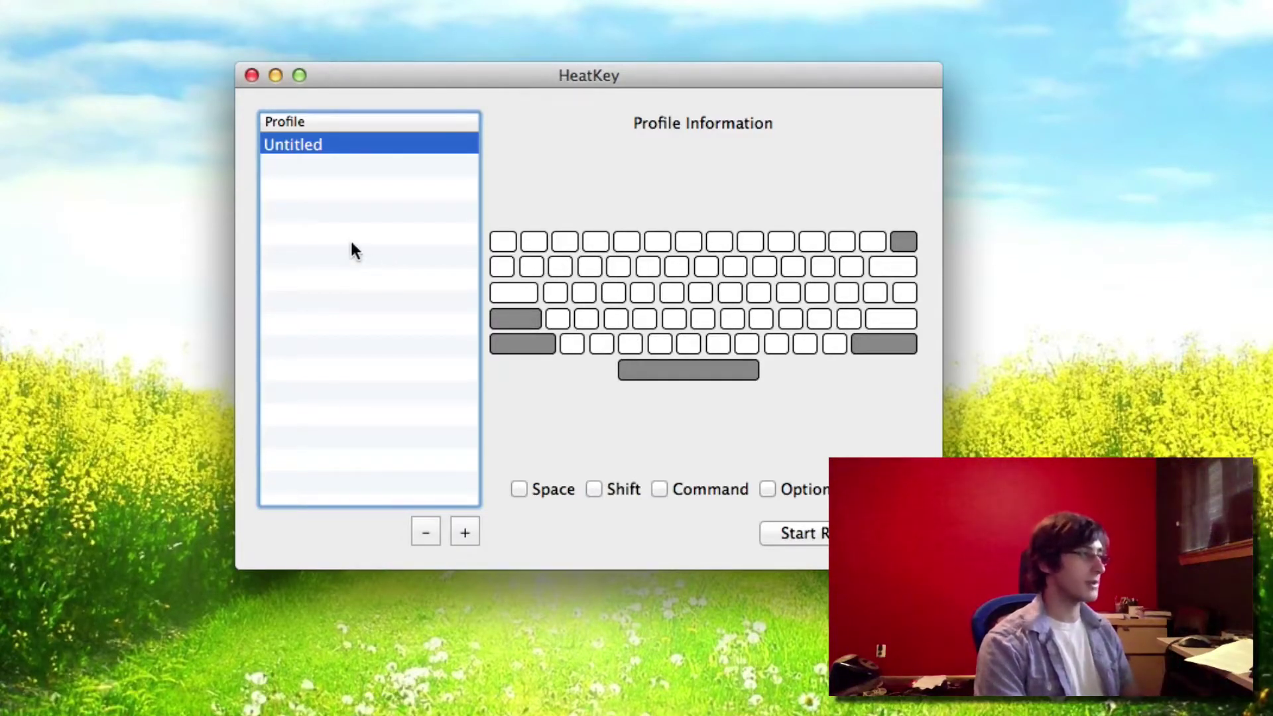
double_click(297, 144)
text(Demo)
key(Return)
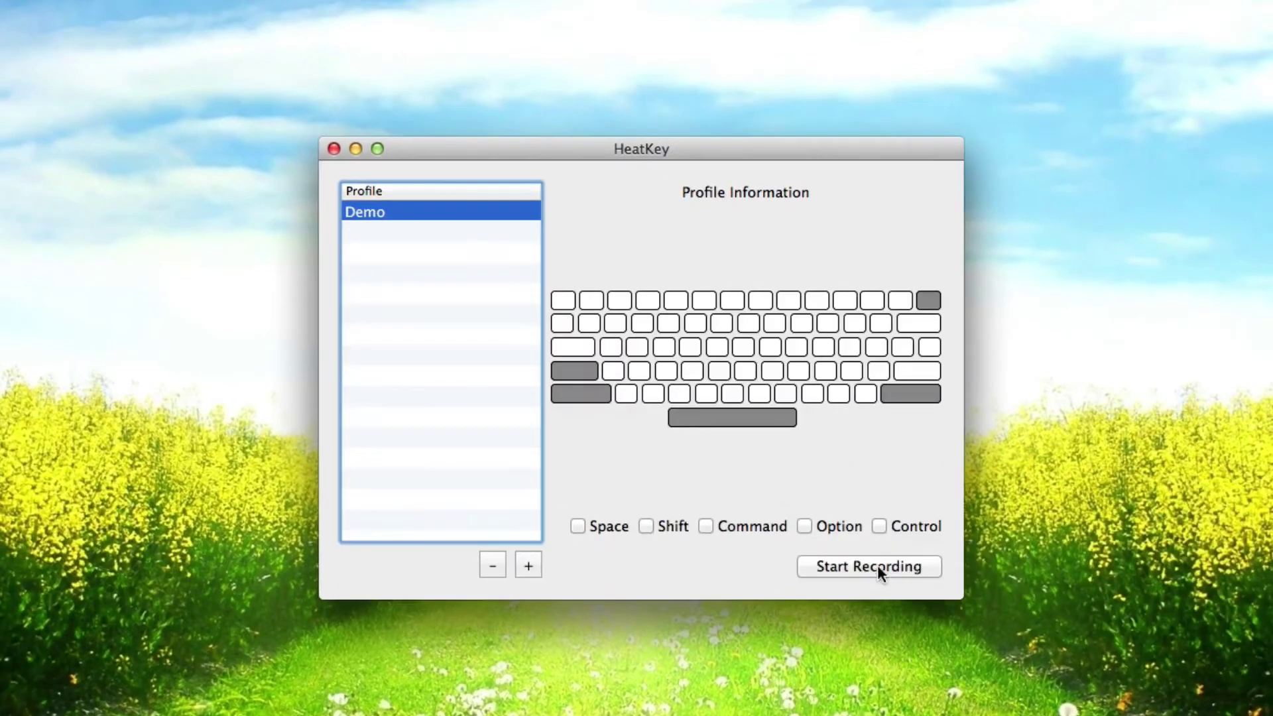
Step: Start recording for Demo, then unlock the Security & Privacy settings with the admin password
click(861, 547)
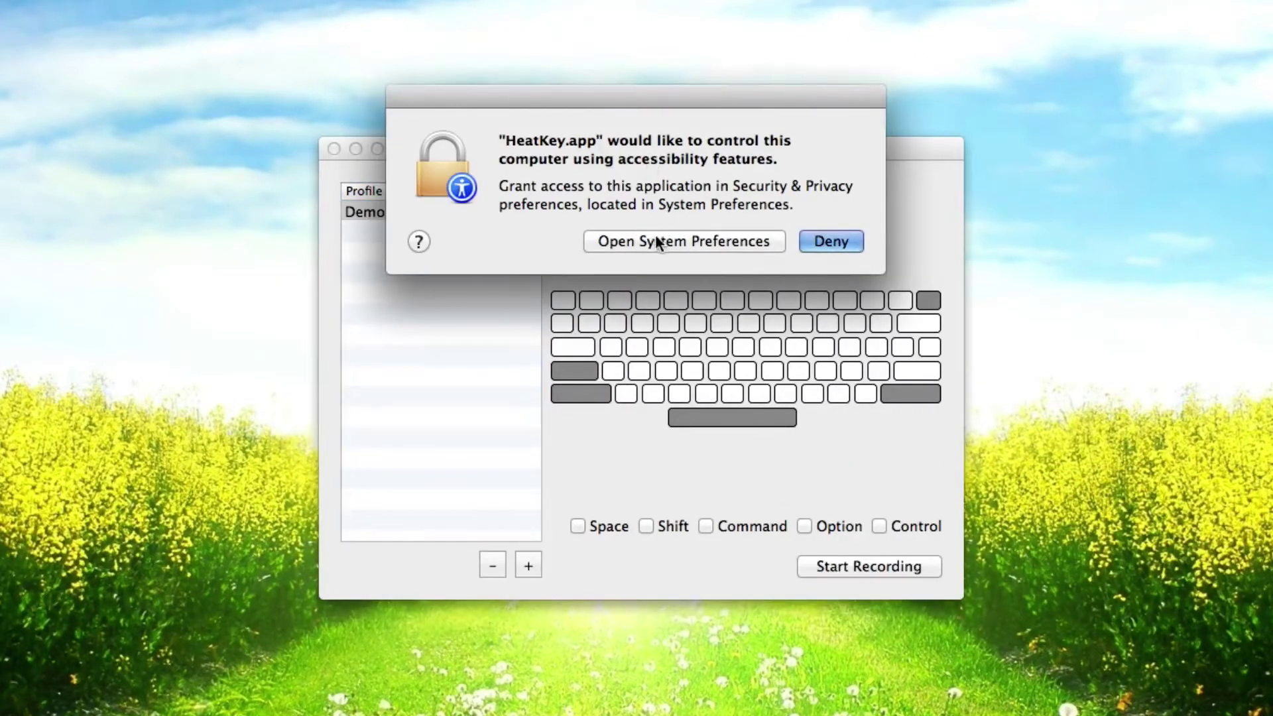
click(654, 240)
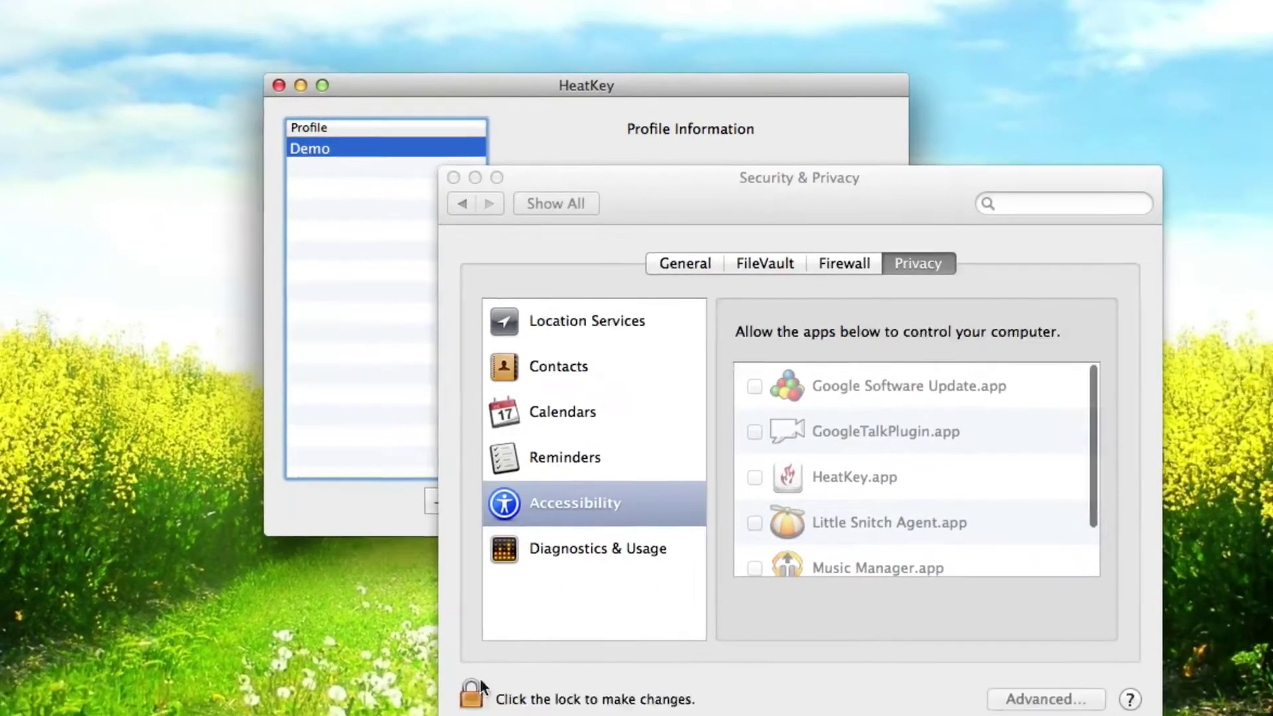
click(472, 690)
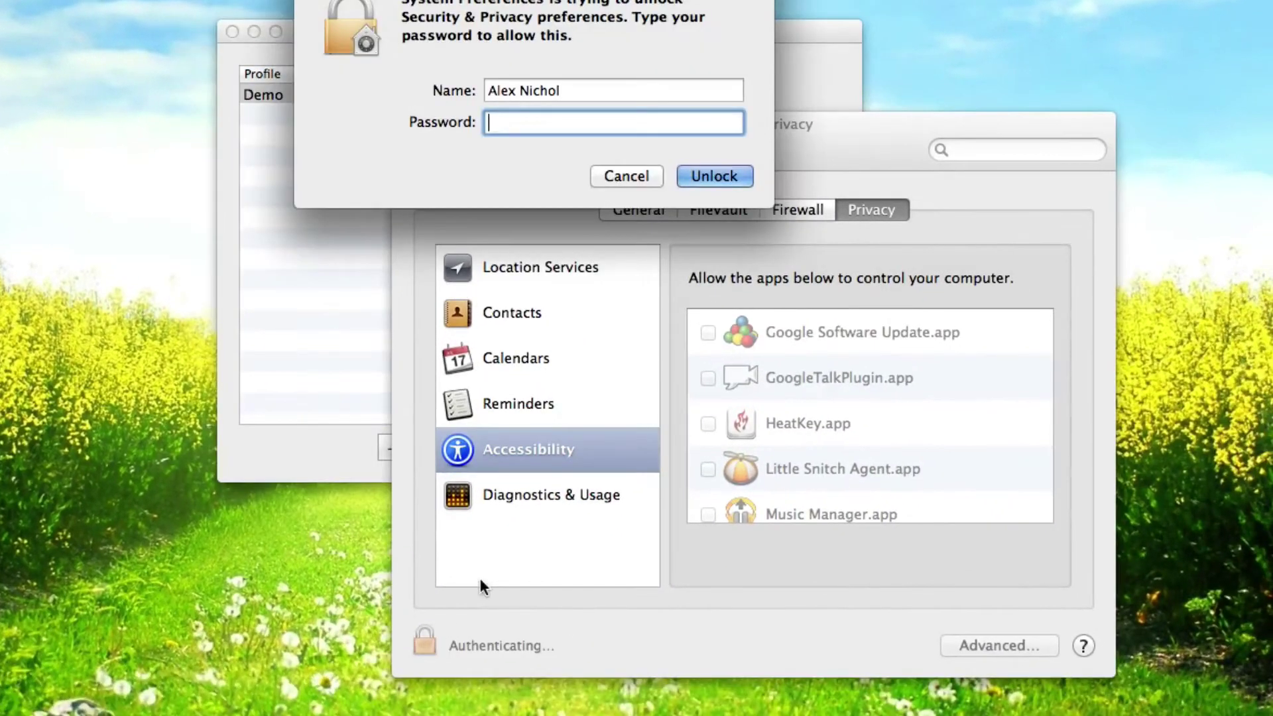
text(**************)
key(Return)
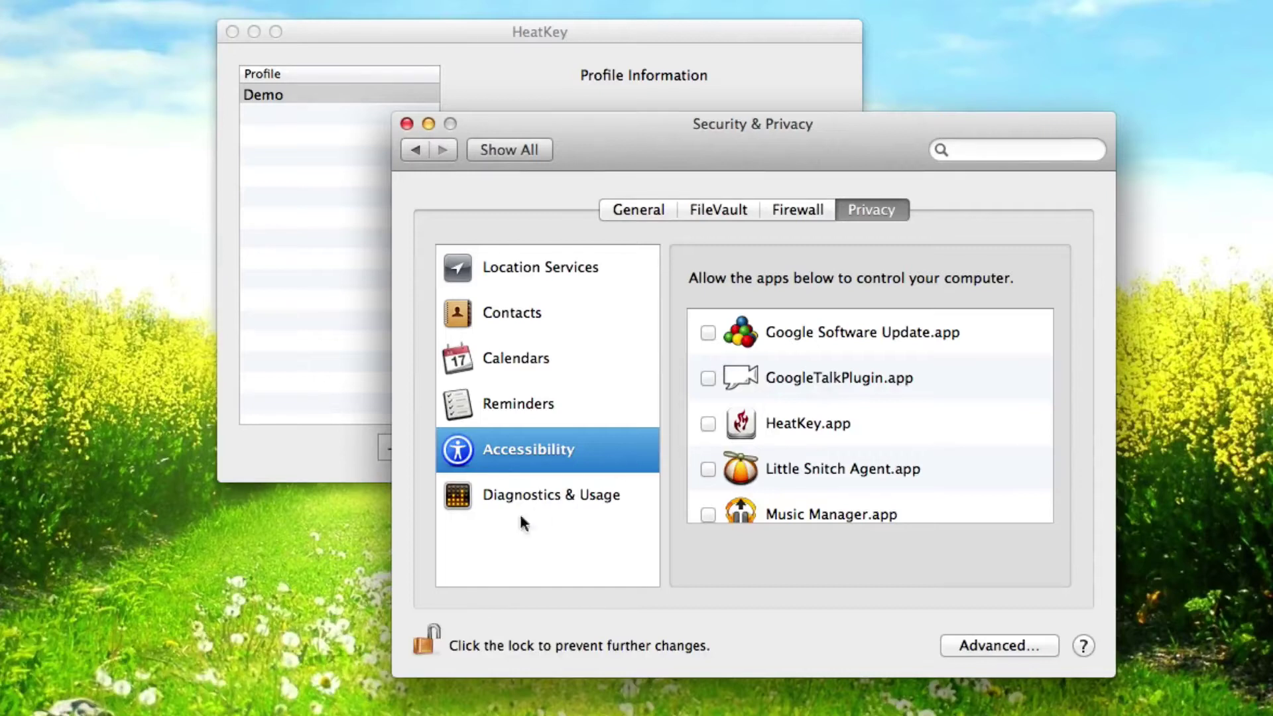
Step: Grant HeatKey.app Accessibility permission, relock the settings and quit System Preferences
click(413, 645)
click(708, 425)
click(425, 643)
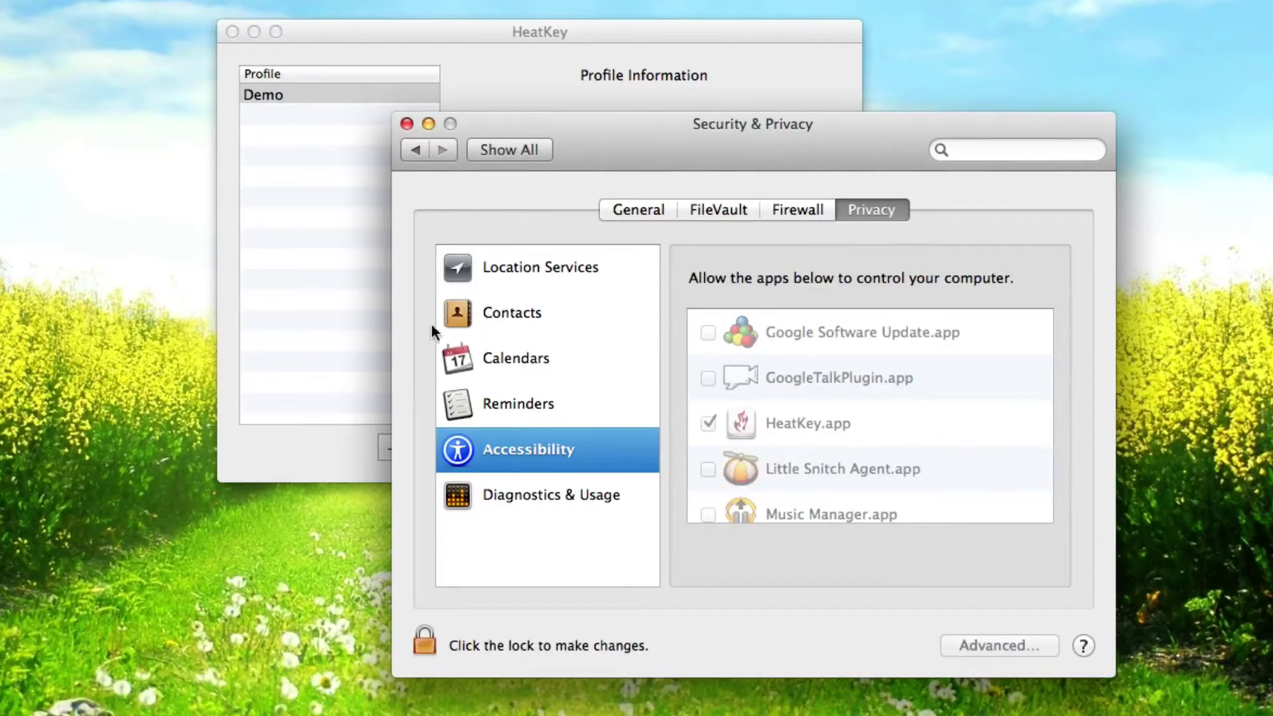
key(super+q)
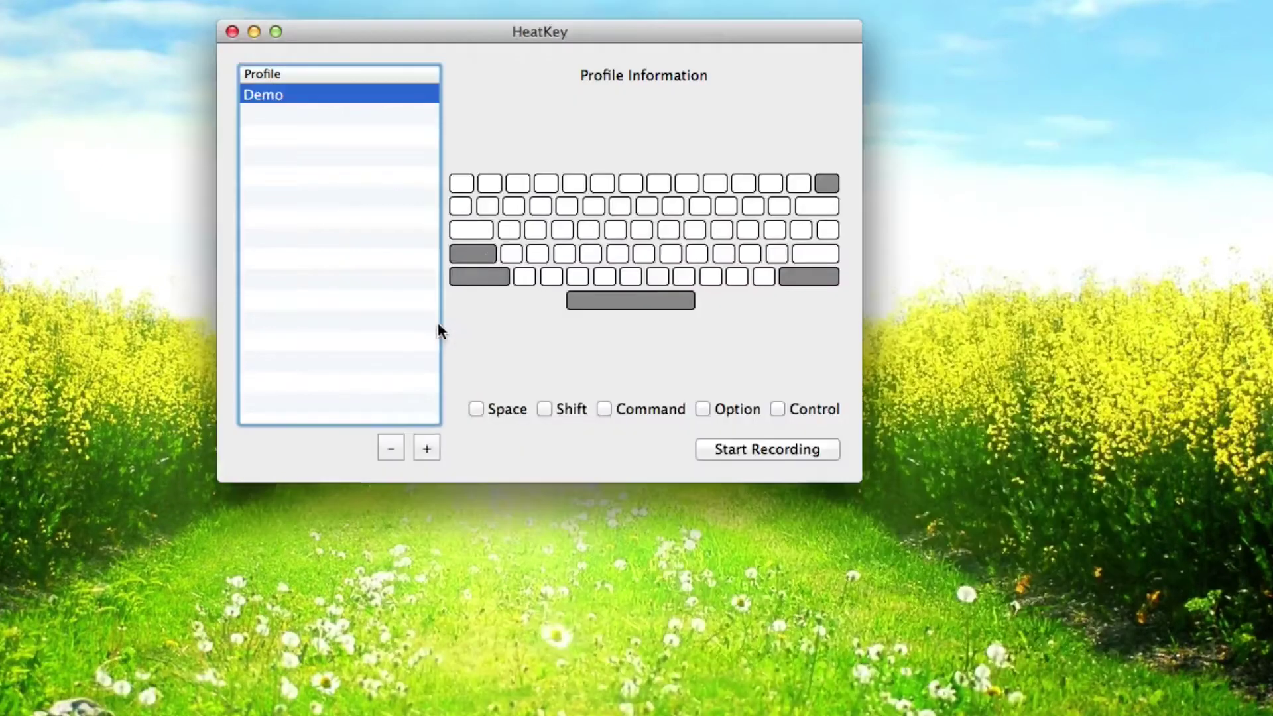
Step: Start recording the Demo profile and search Spotlight for 'textmate'
click(773, 449)
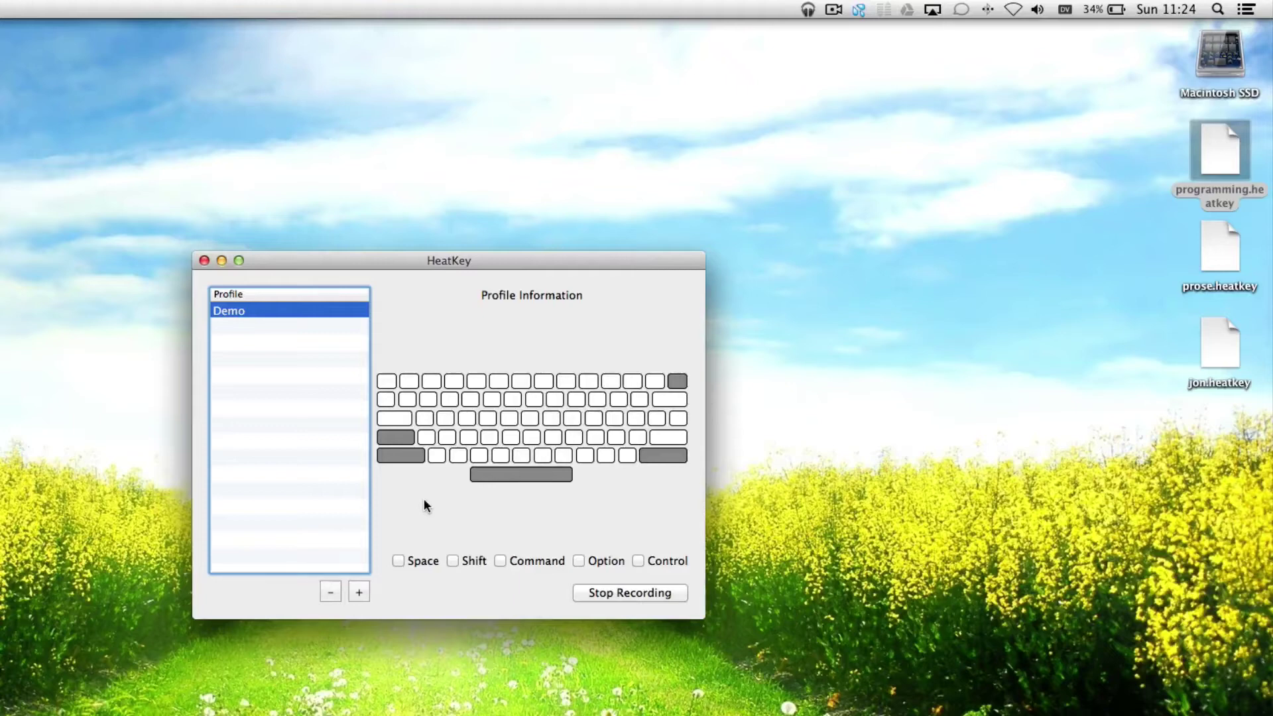
key(super+space)
text(textmate)
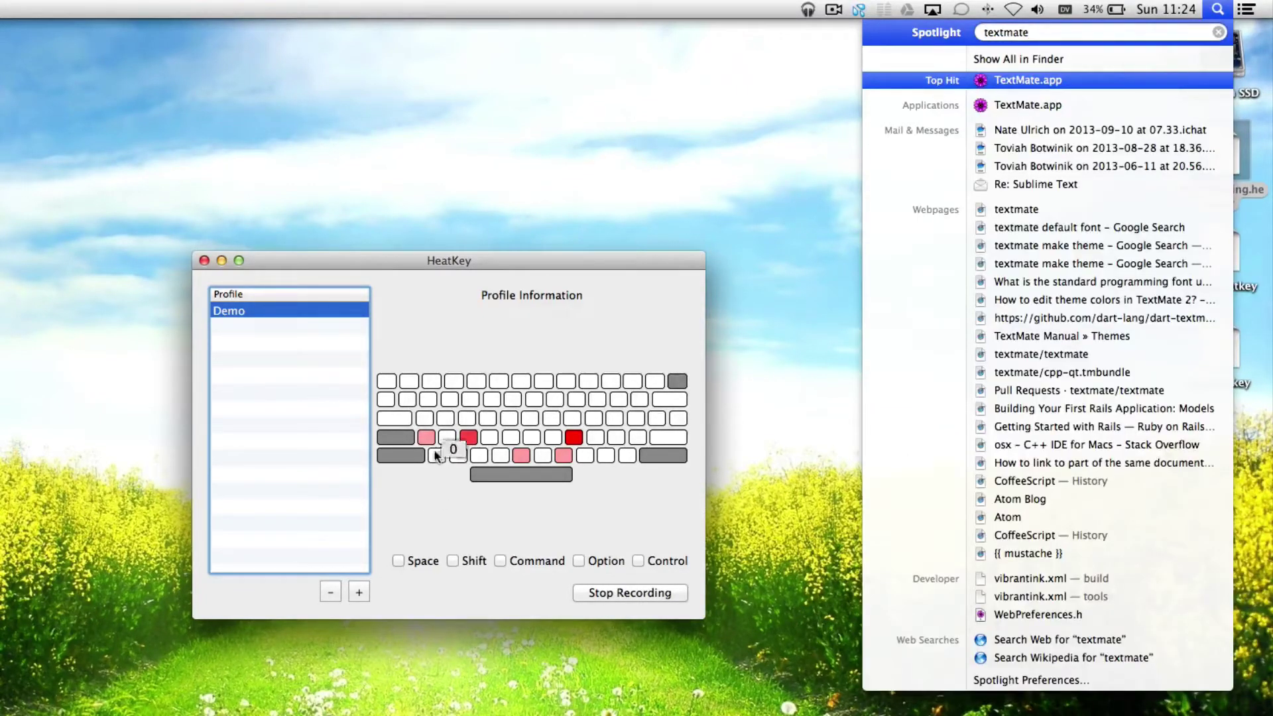
mouse_move(431, 443)
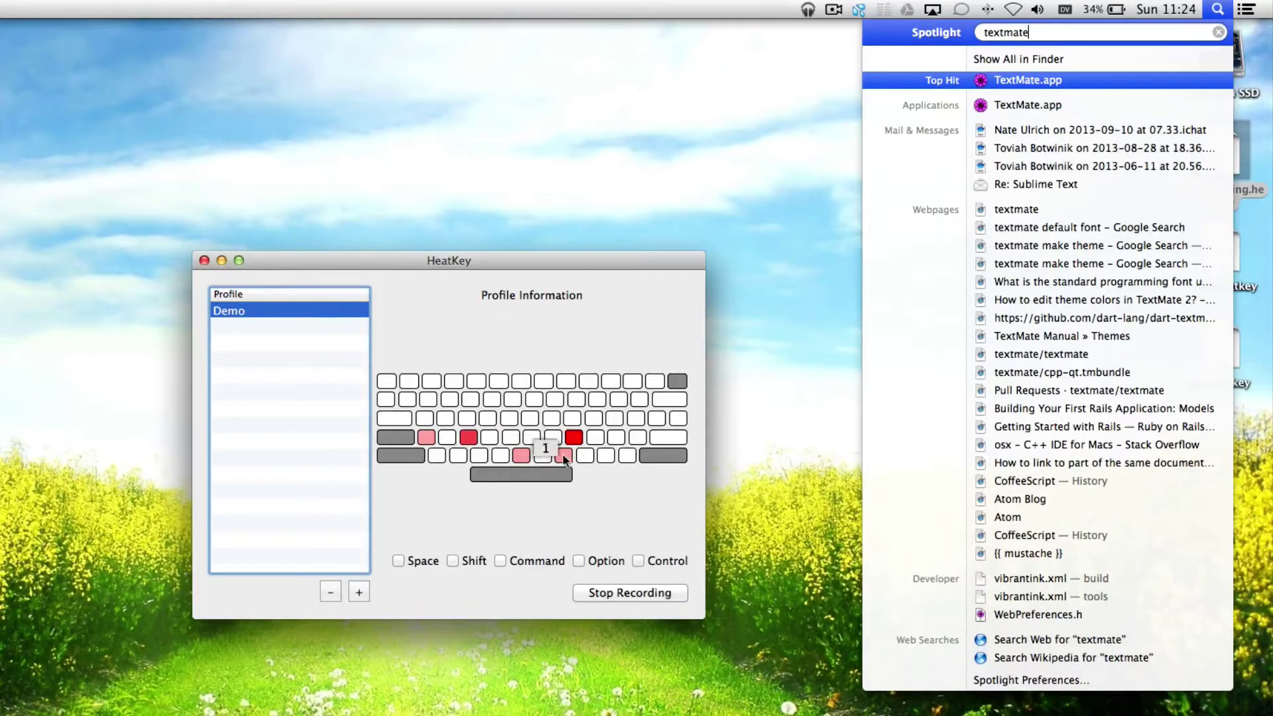
mouse_move(576, 442)
mouse_move(469, 443)
Step: Launch TextMate, type 'this is a sentence' in the new document, then switch back to HeatKey
key(Return)
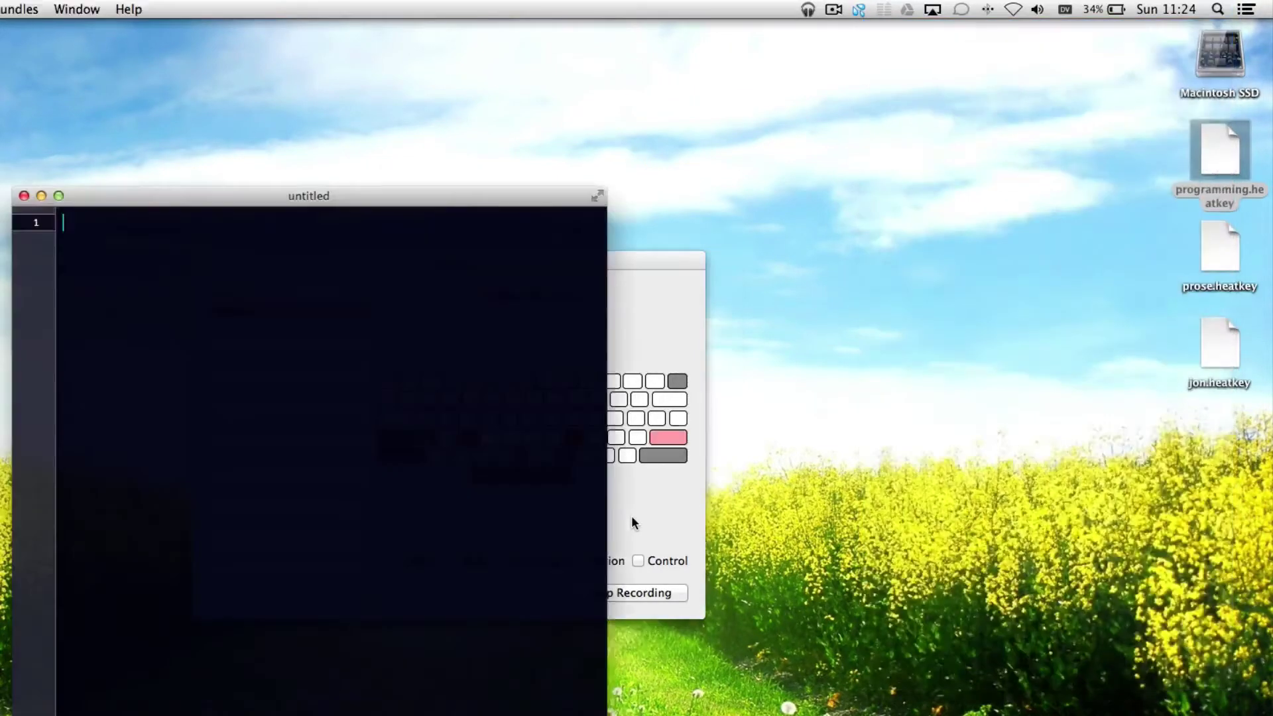
drag(207, 202, 374, 544)
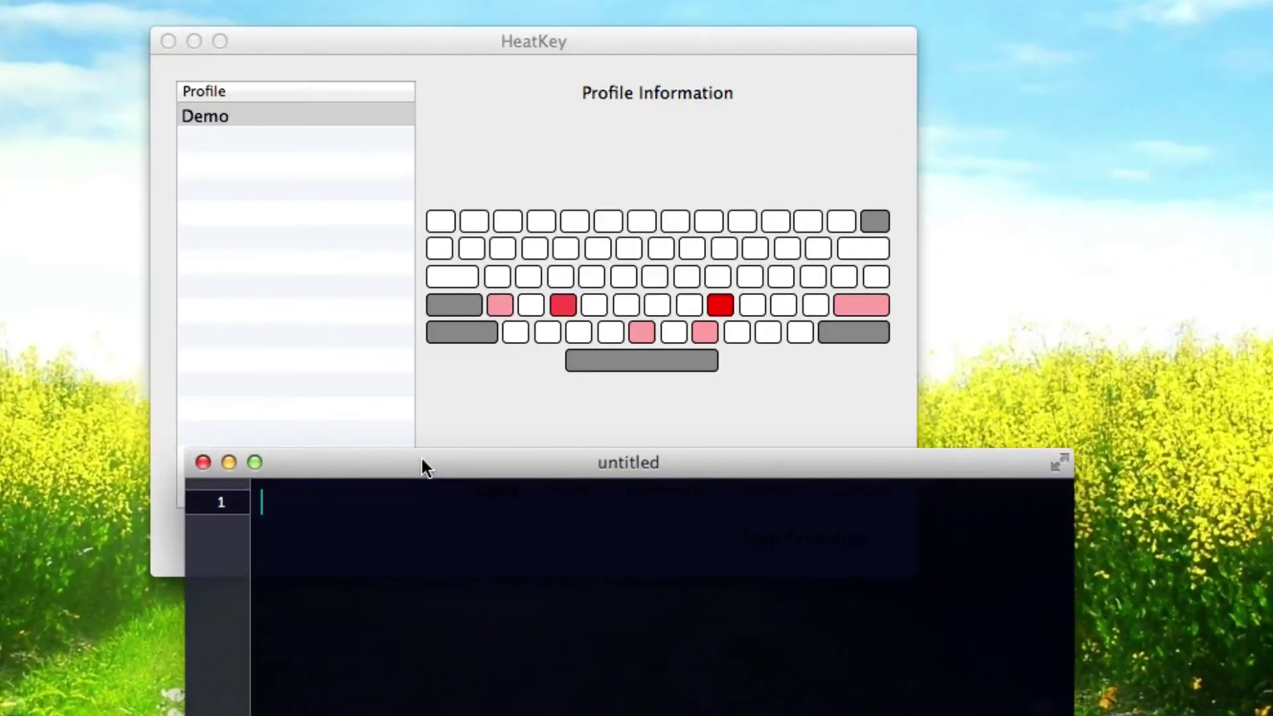
text(this is a se)
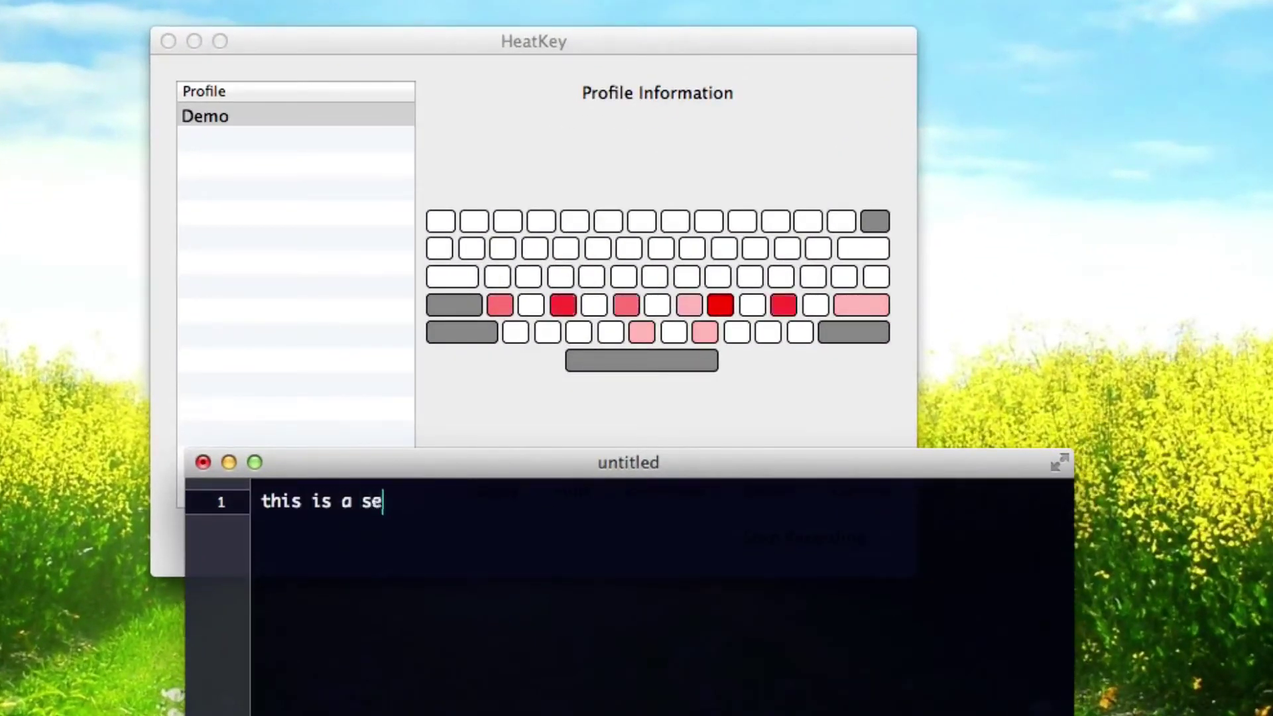
text(ntence)
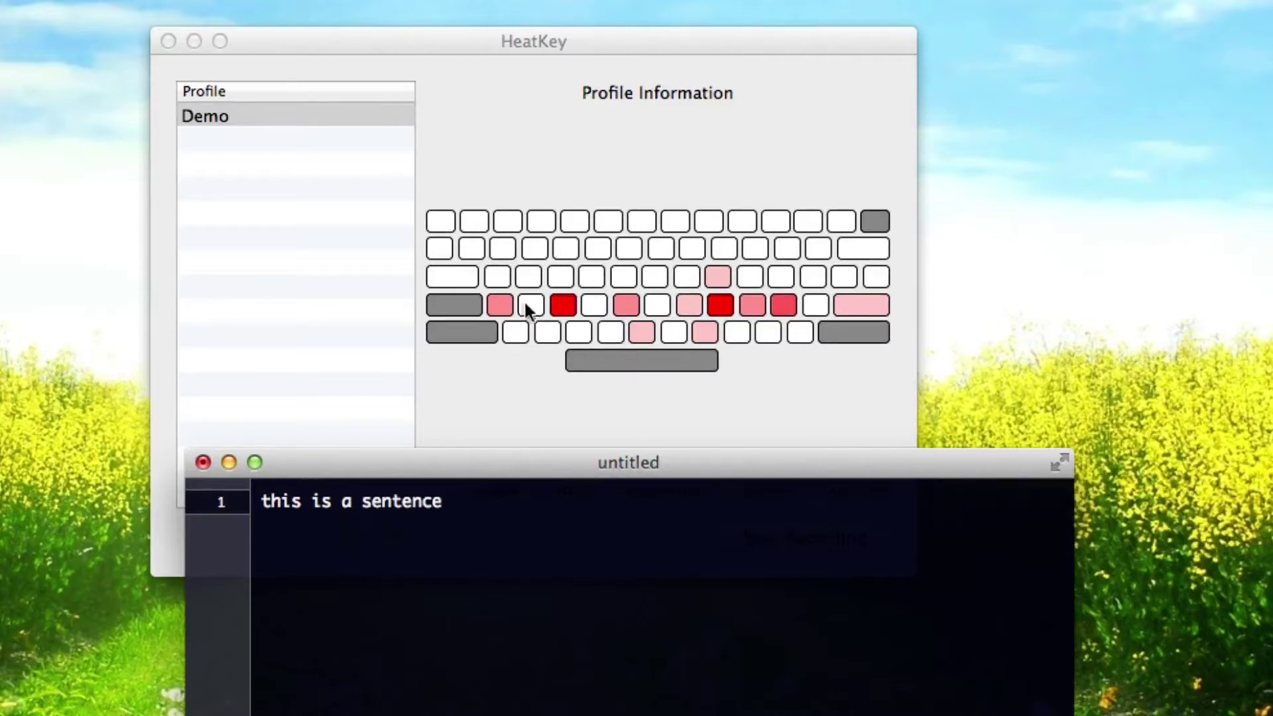
click(540, 412)
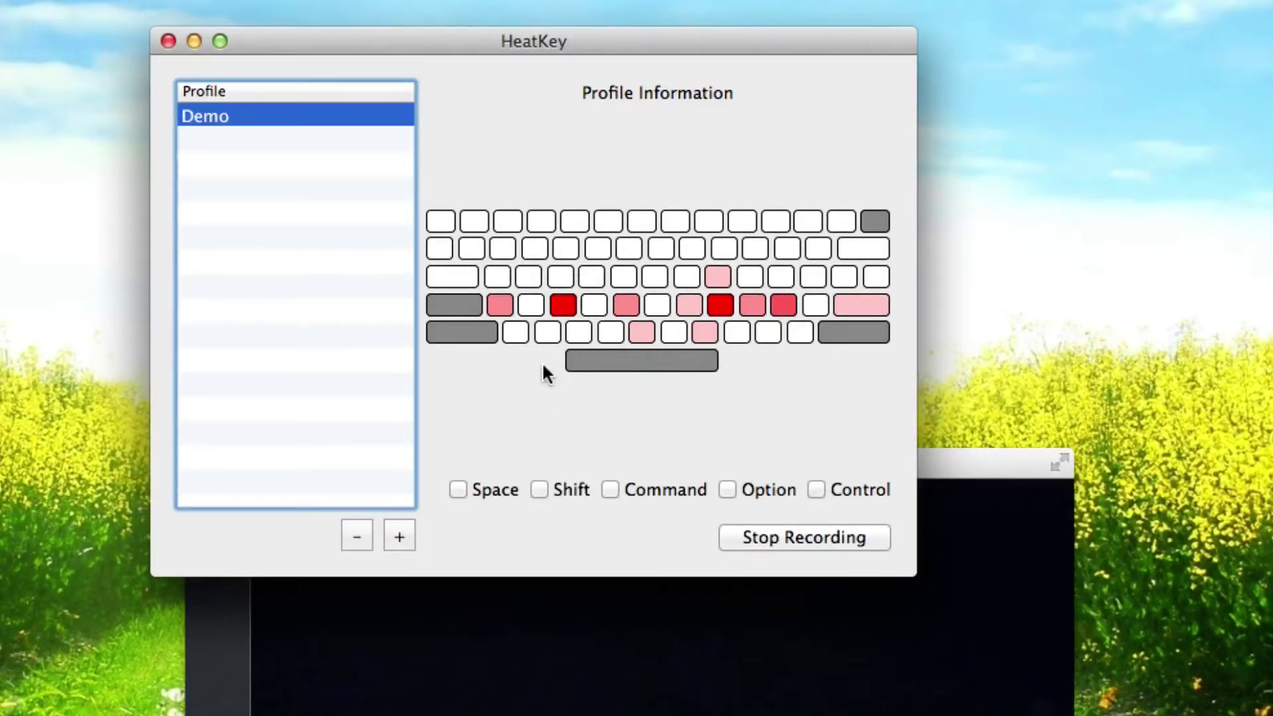
mouse_move(563, 306)
mouse_move(631, 303)
Step: Toggle the Space filter on and off several times, leaving it unchecked, then return to TextMate
click(492, 489)
mouse_move(574, 364)
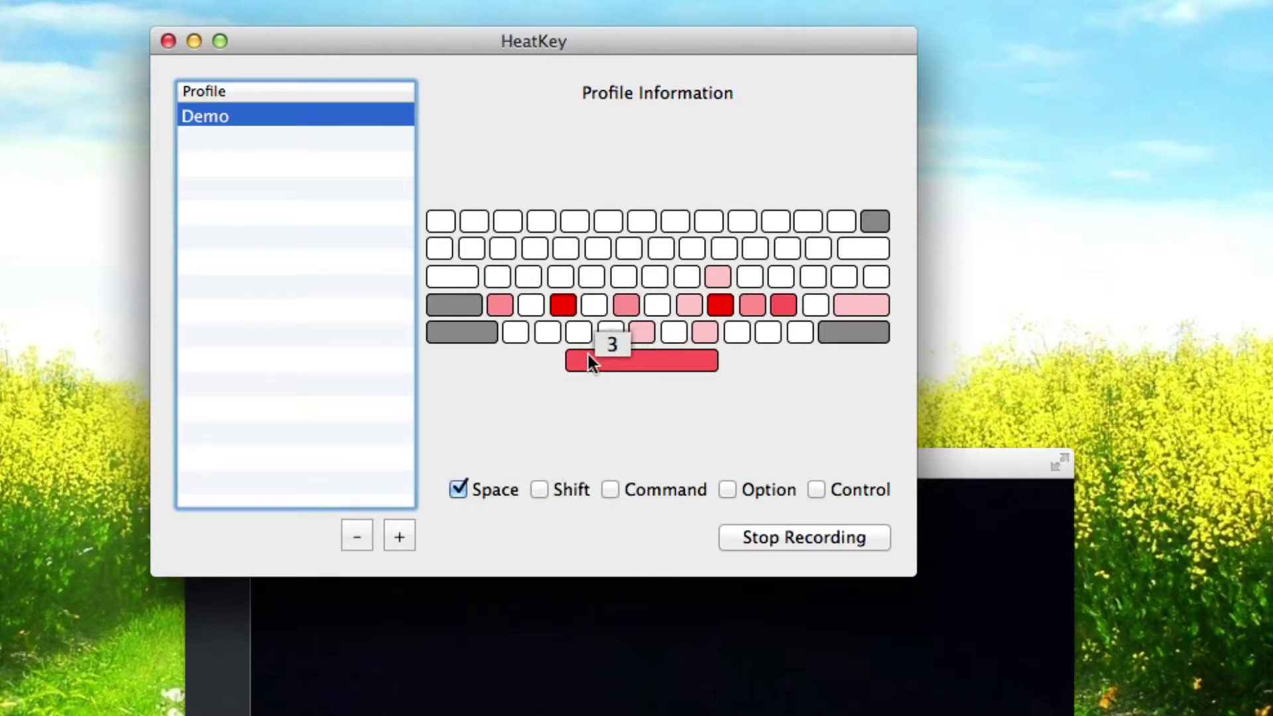
click(482, 490)
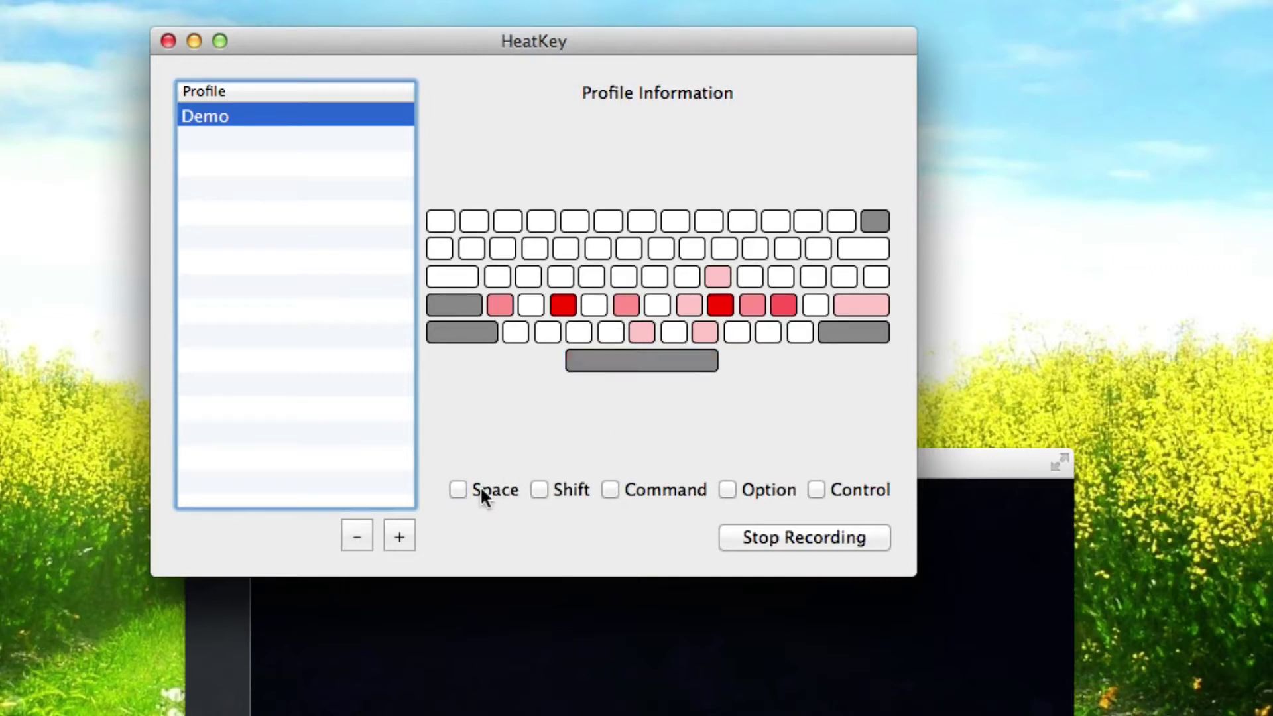
click(482, 491)
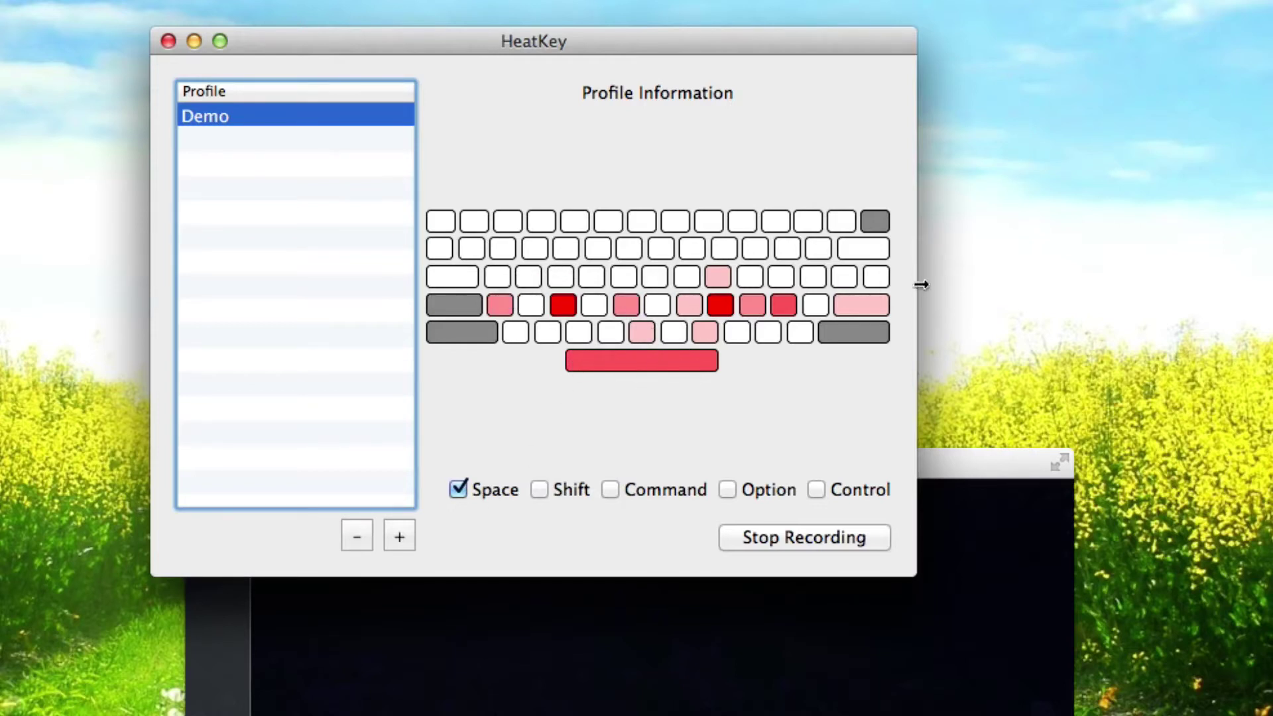
click(491, 490)
click(492, 490)
click(491, 491)
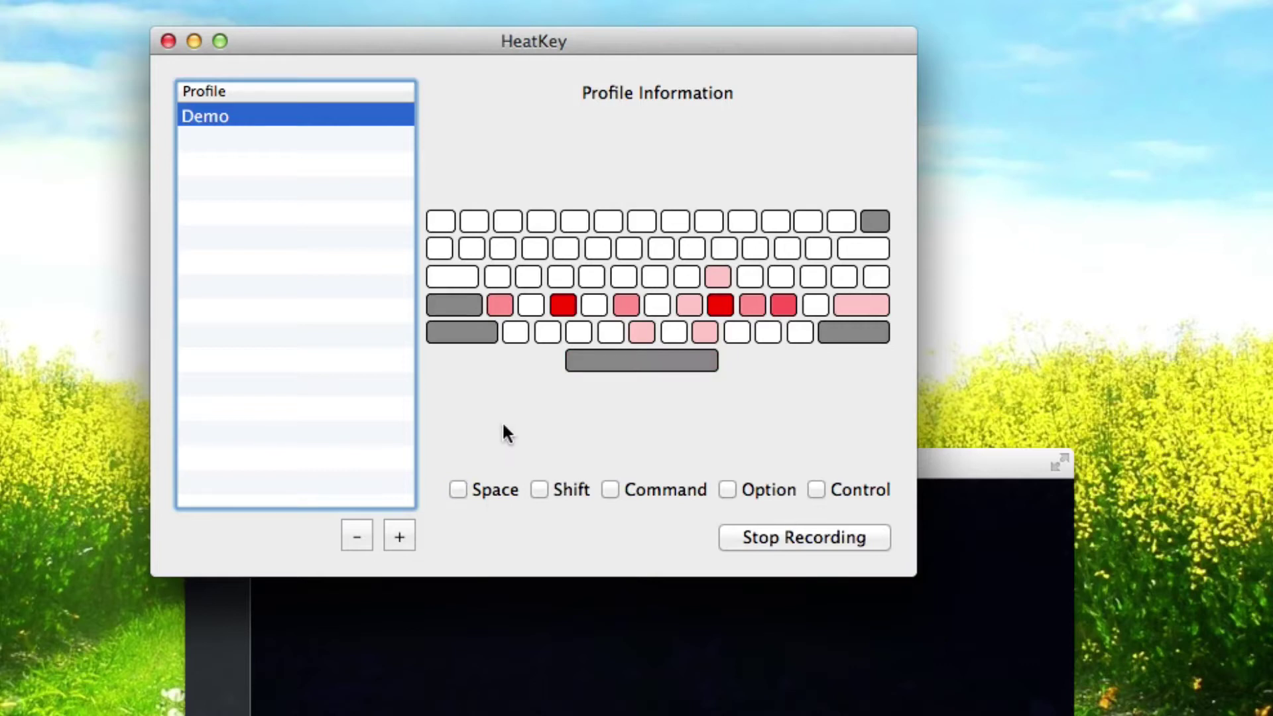
click(582, 670)
Step: Type 'This is a capitalized sentence This is too' and turn on HeatKey's Shift filter
text(This is a capitali)
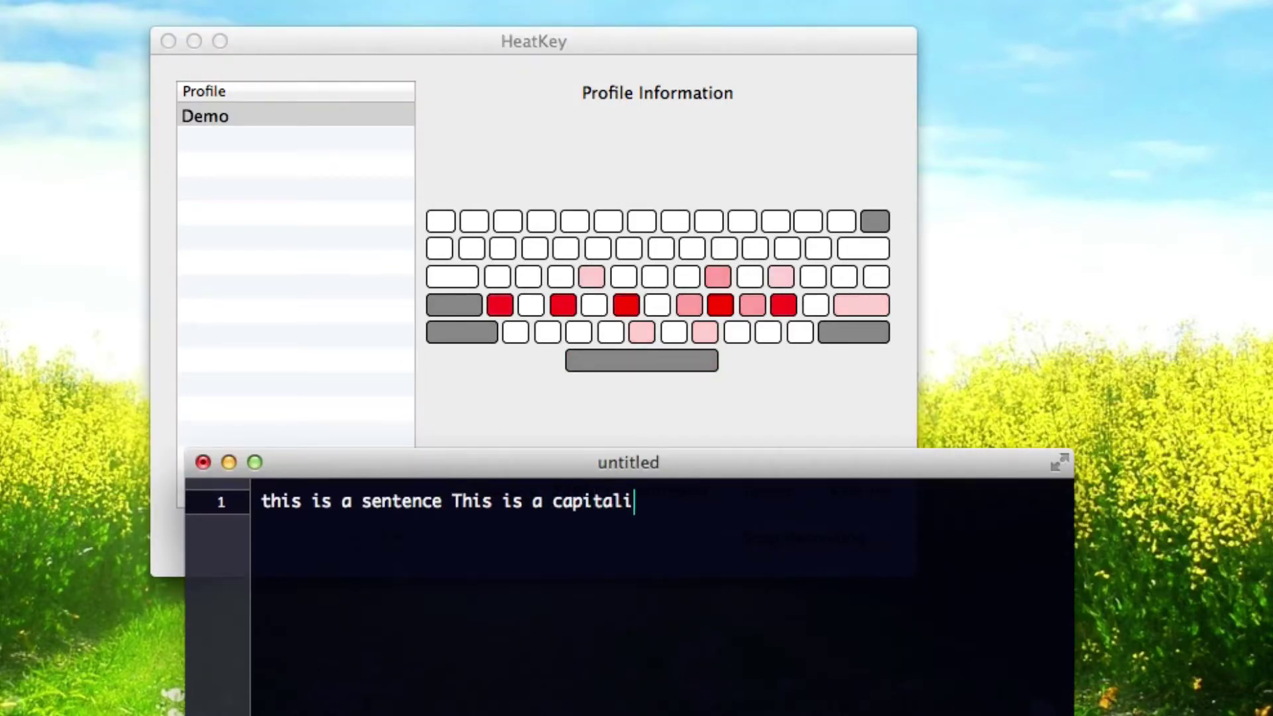
text(zed sentence)
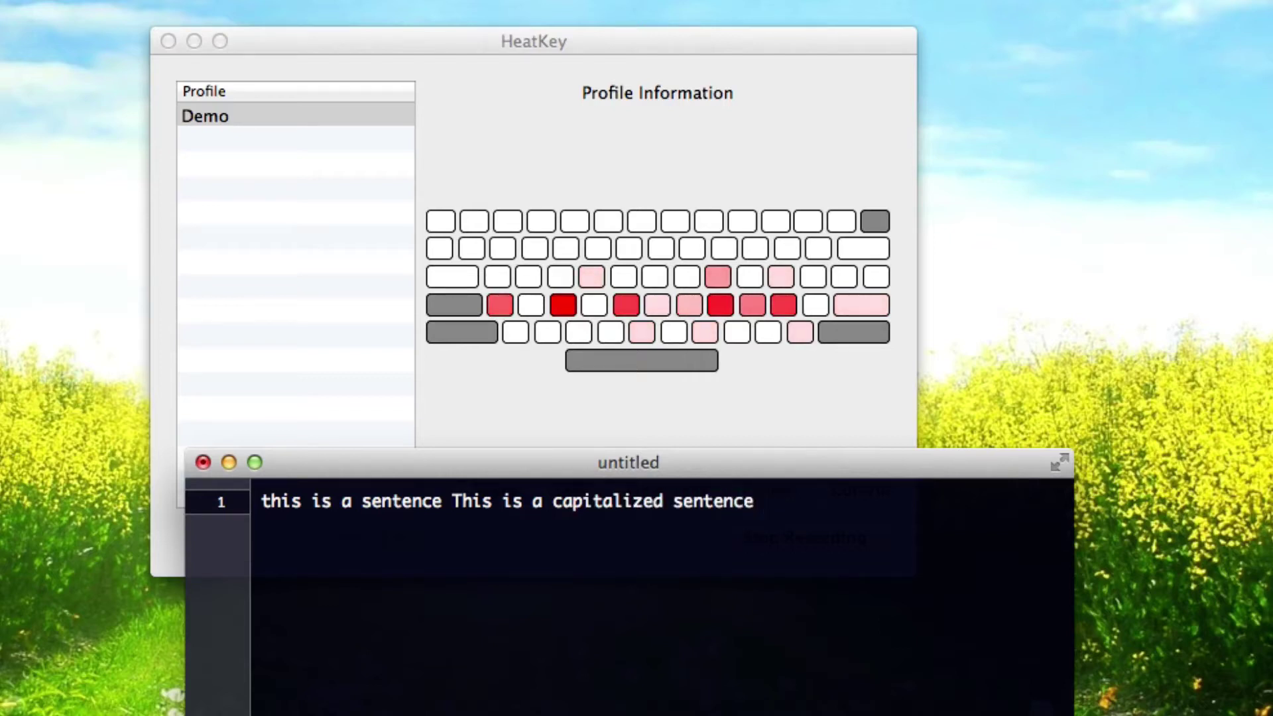
text( This is too)
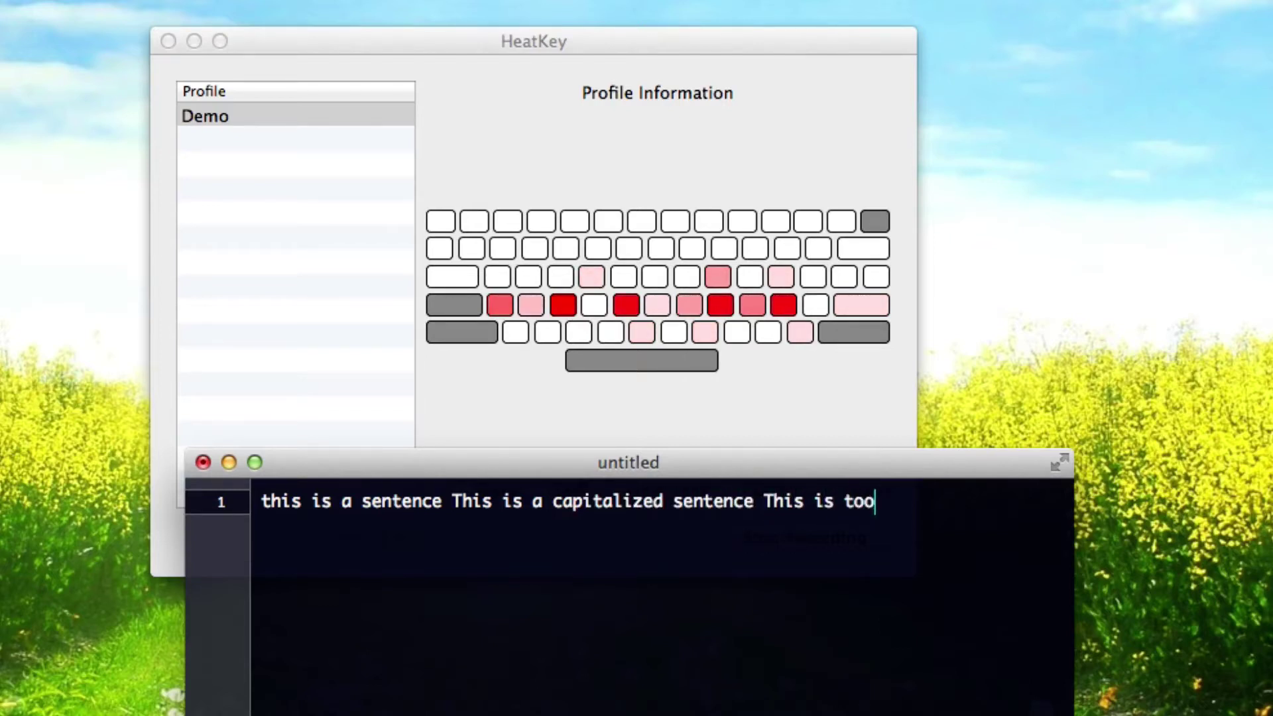
click(540, 354)
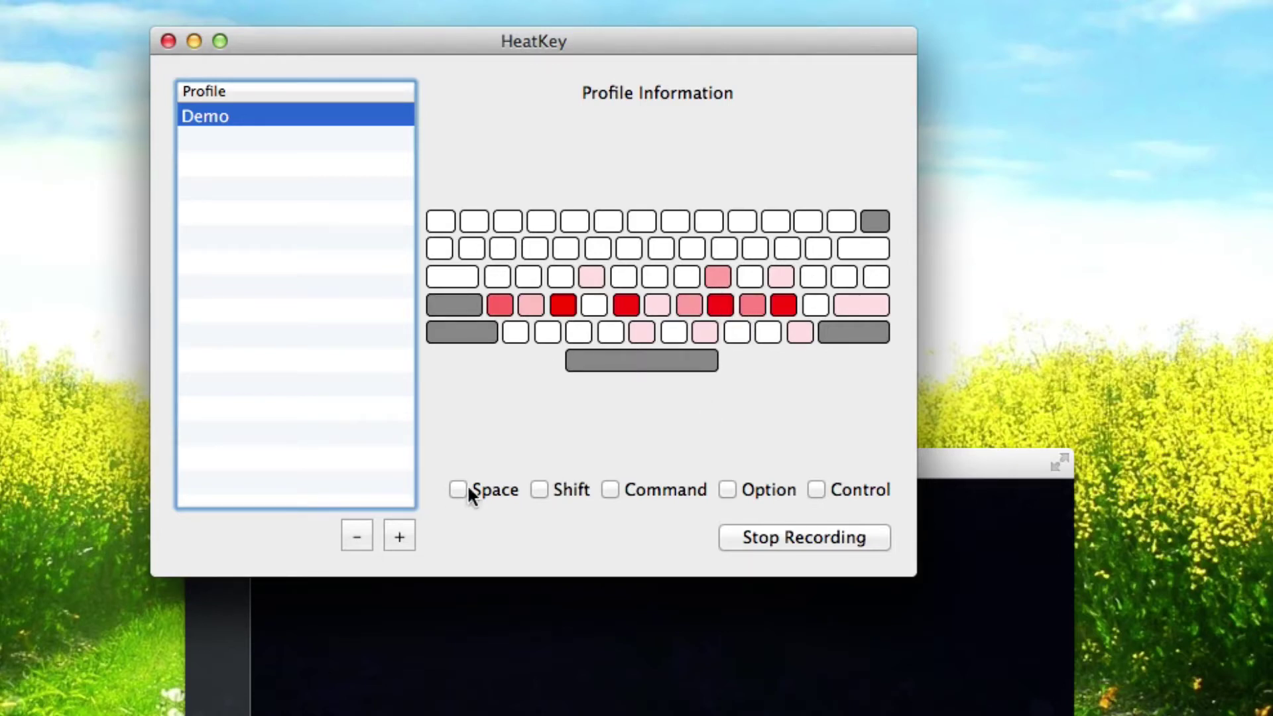
click(572, 488)
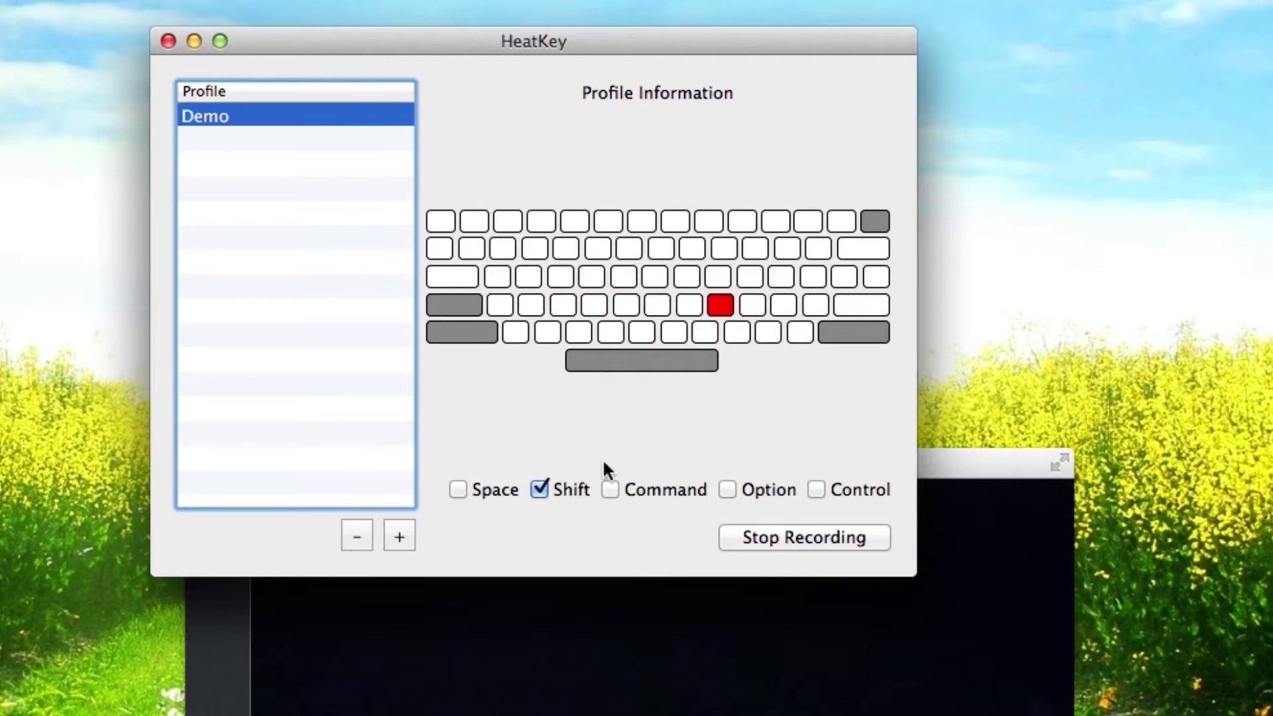
mouse_move(716, 300)
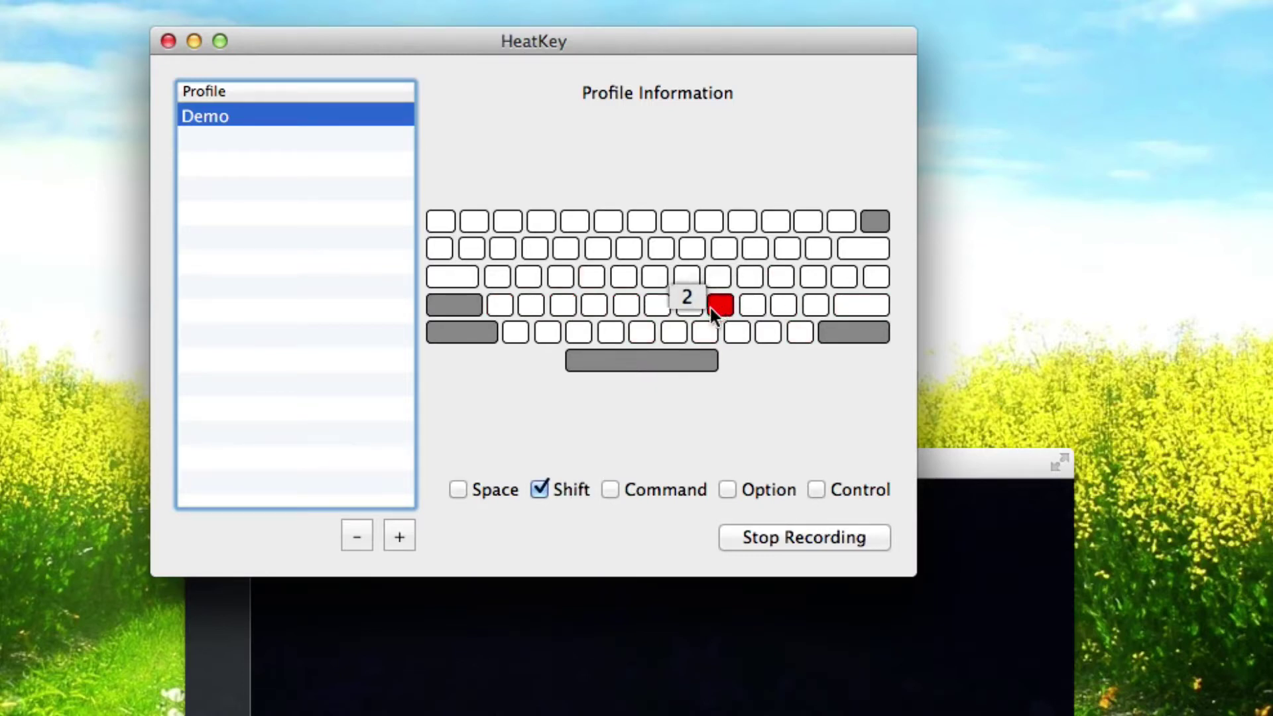
Step: Type 'AS' in TextMate and review the Shift-filtered Demo heatmap in HeatKey
click(682, 696)
text(A)
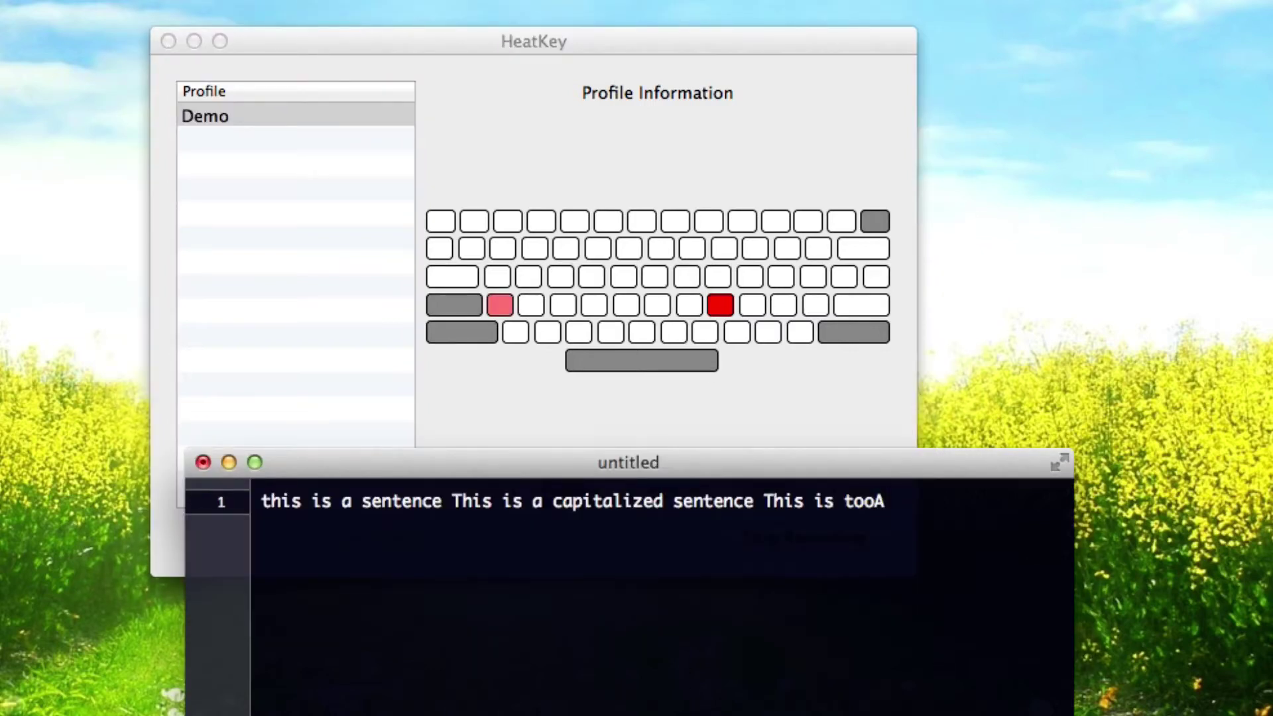
text(S)
click(520, 360)
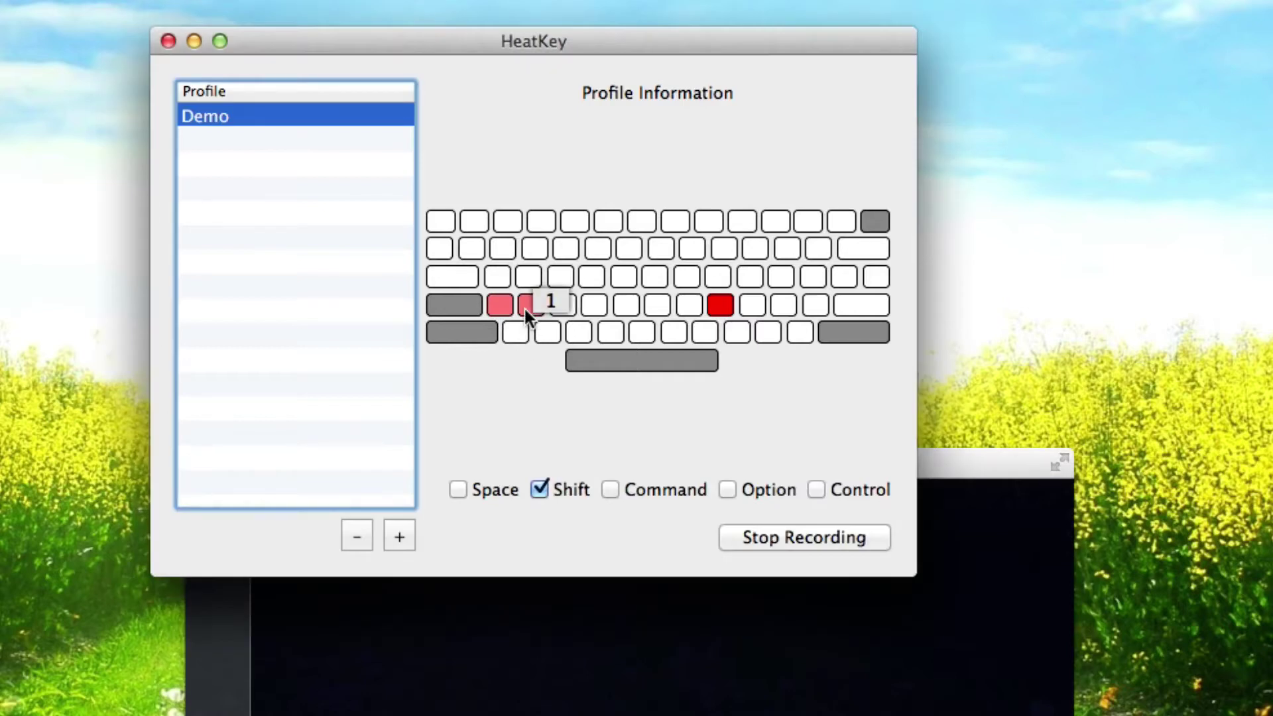
mouse_move(521, 310)
Step: Switch the filters to Command and Space instead of Shift, then press Cmd+A in TextMate
click(570, 489)
click(610, 489)
click(511, 489)
mouse_move(600, 360)
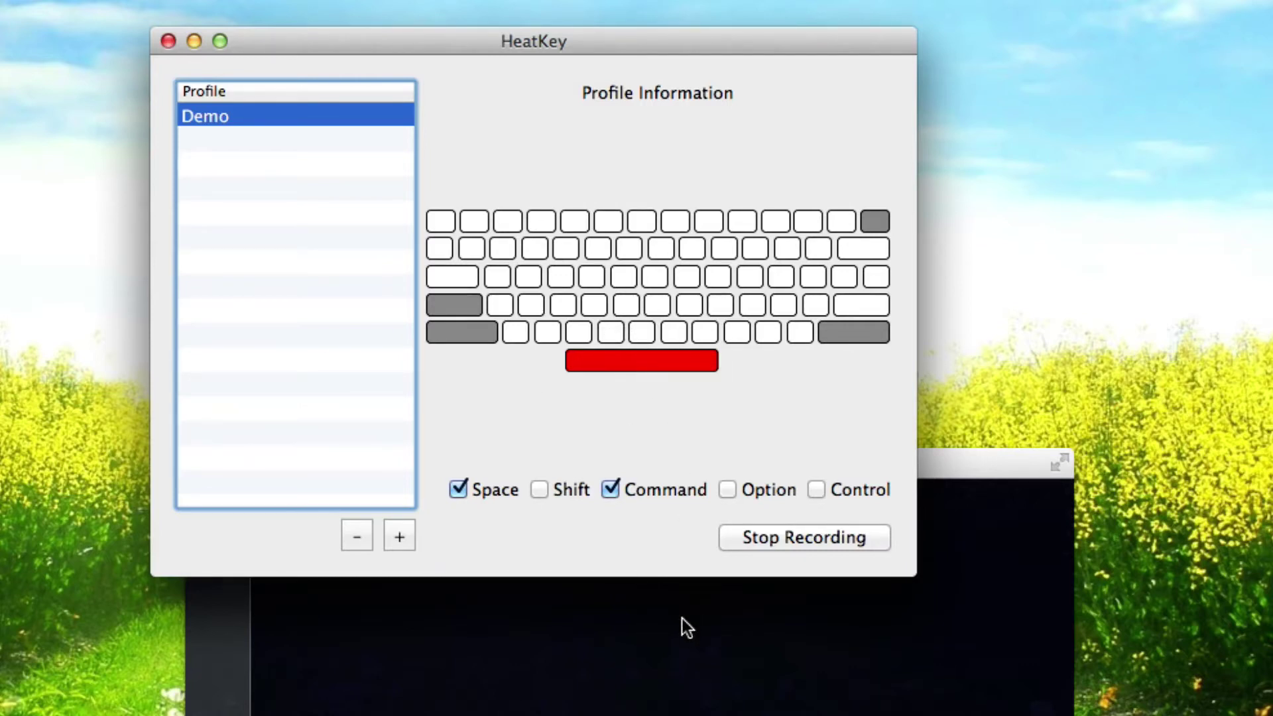
click(653, 641)
key(super+a)
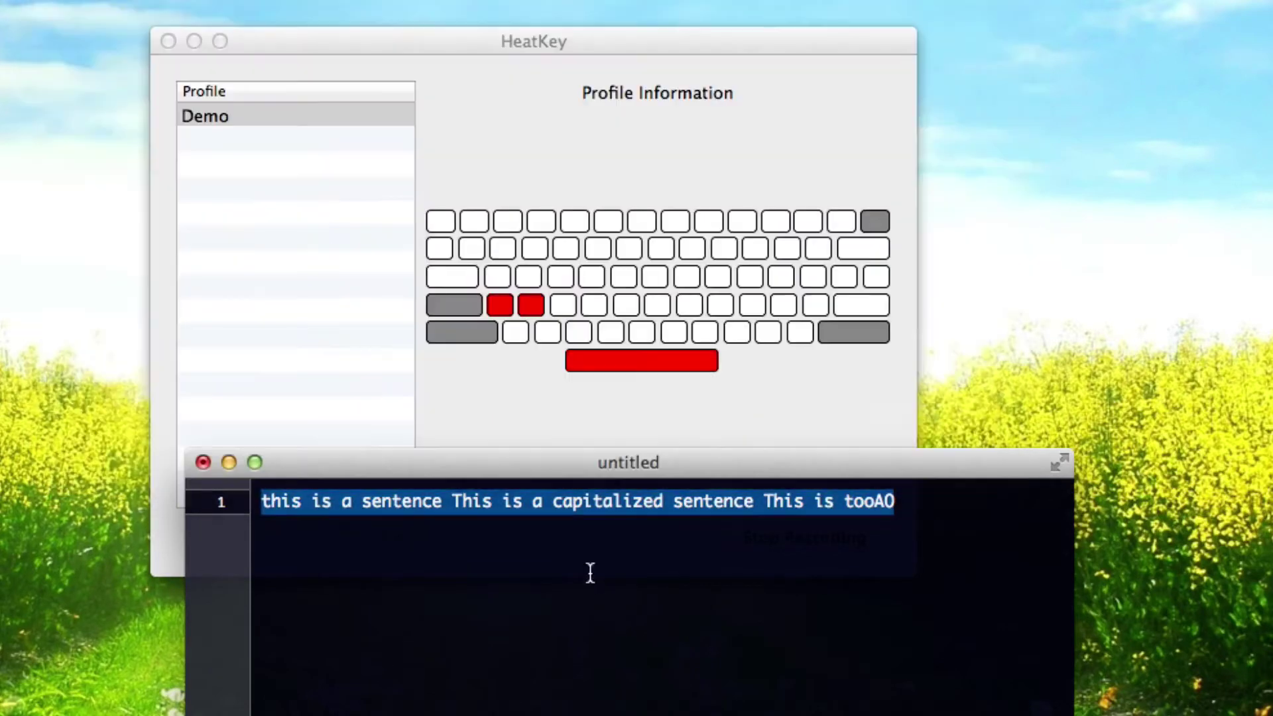
click(555, 398)
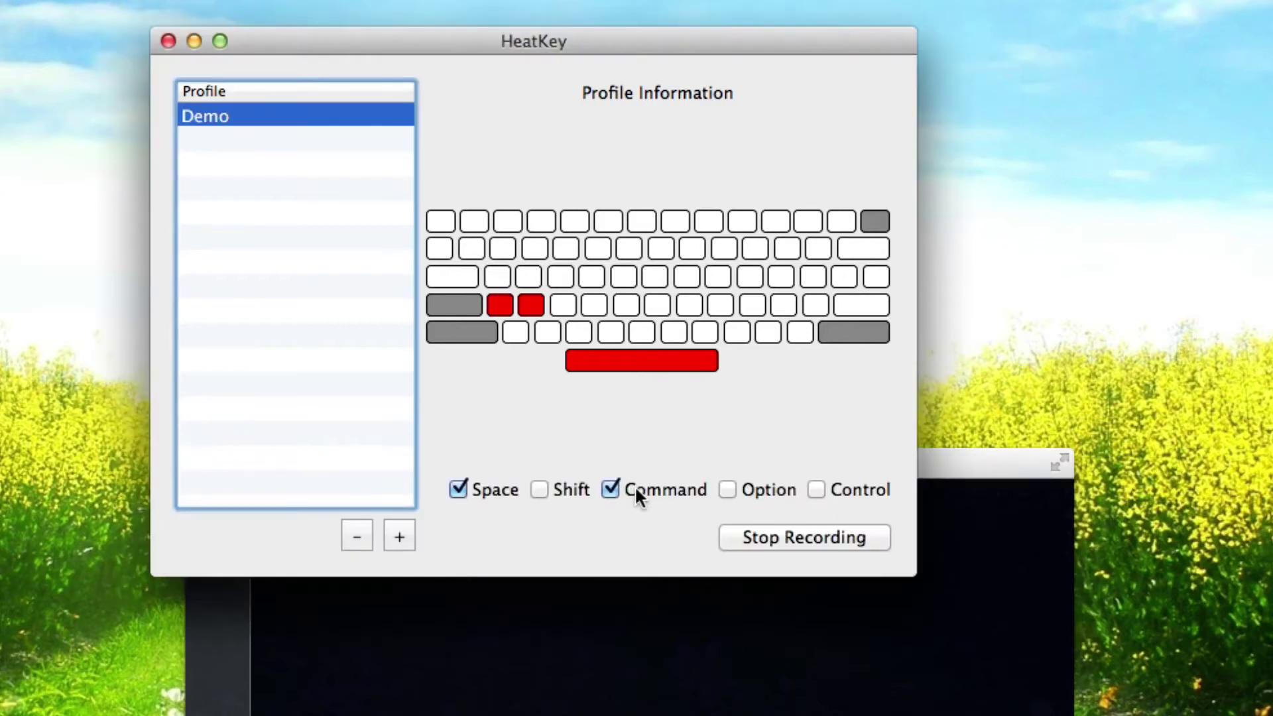
Step: Cycle through the Space, Command, Option and Control filters, finally leaving every modifier unchecked
click(501, 489)
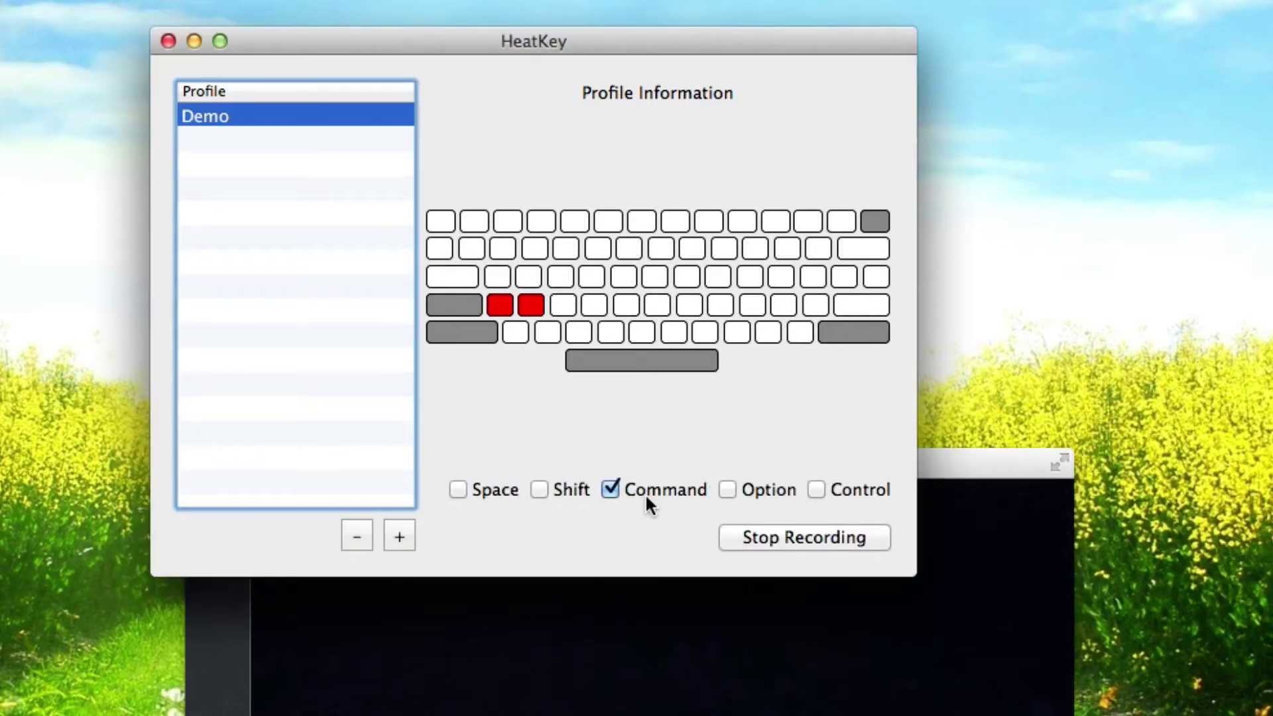
click(681, 488)
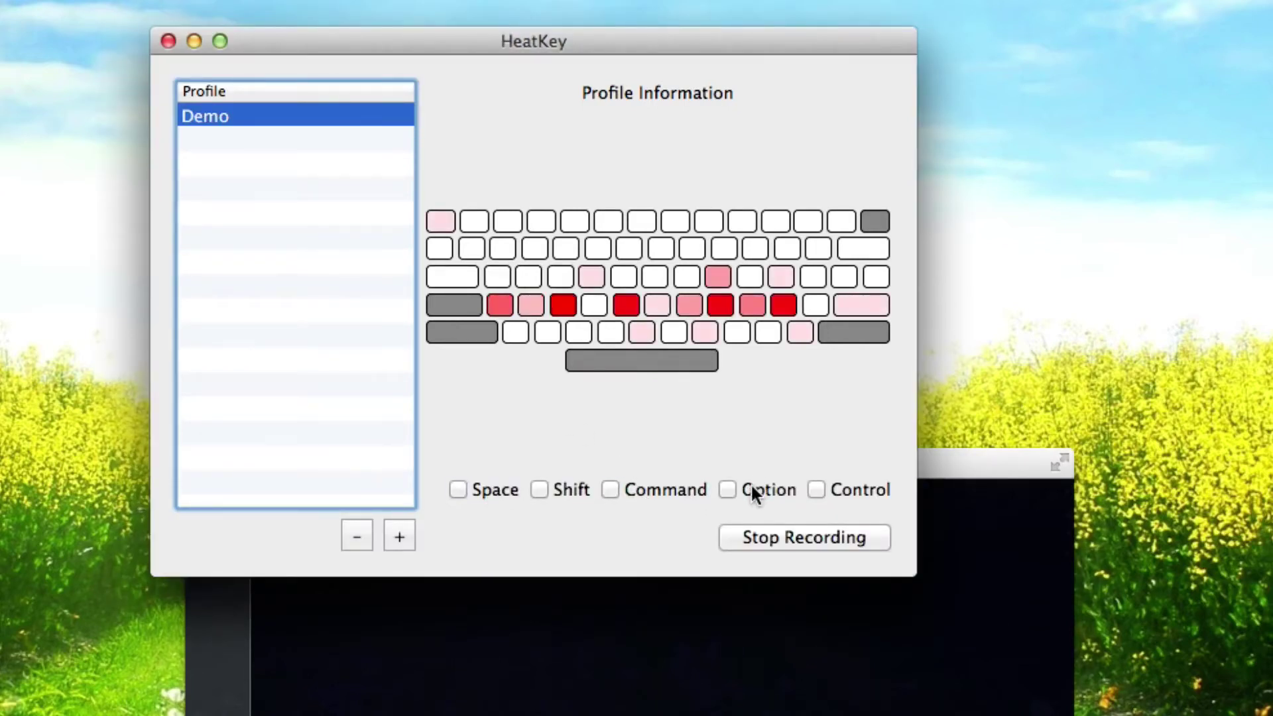
click(757, 489)
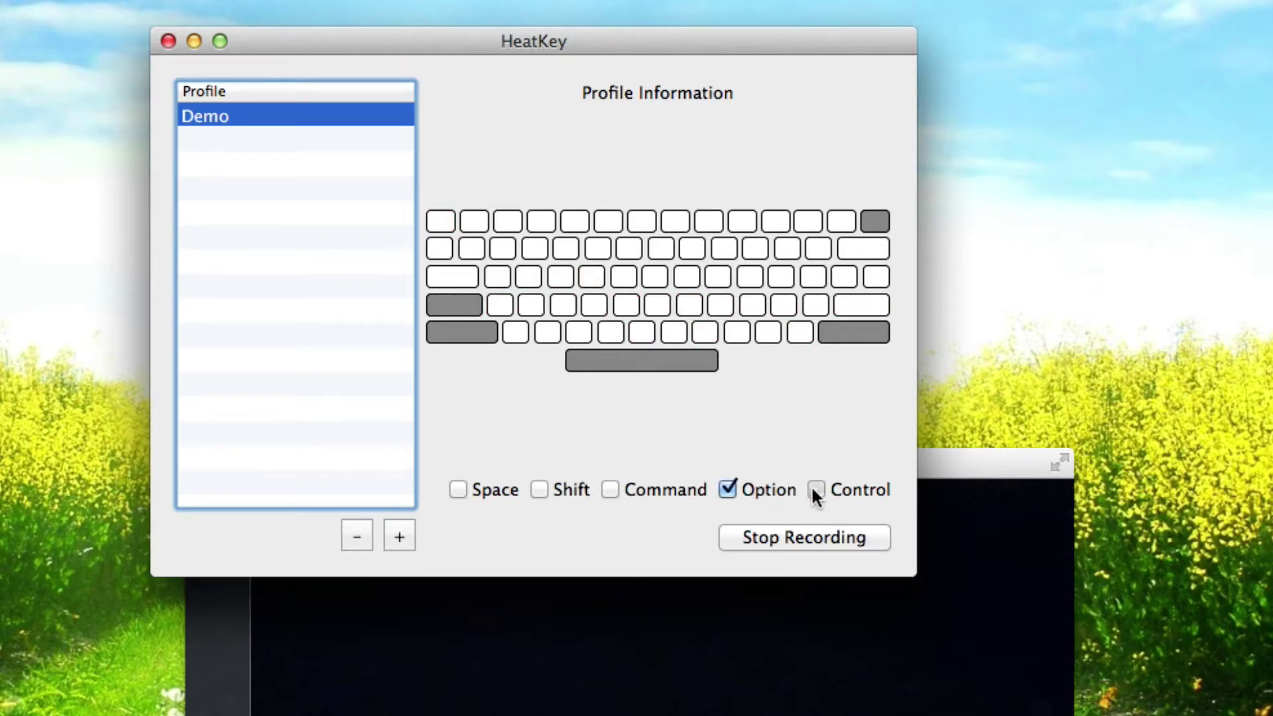
click(628, 490)
click(728, 489)
click(835, 484)
click(479, 493)
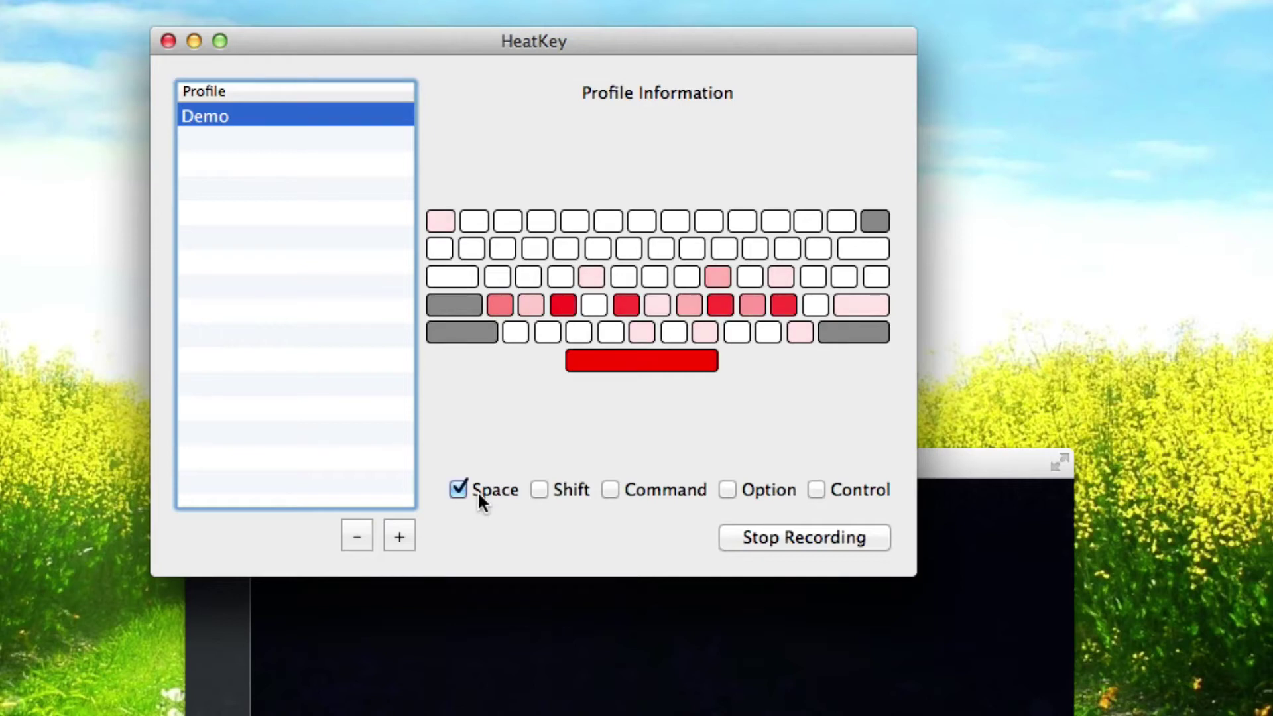
click(478, 490)
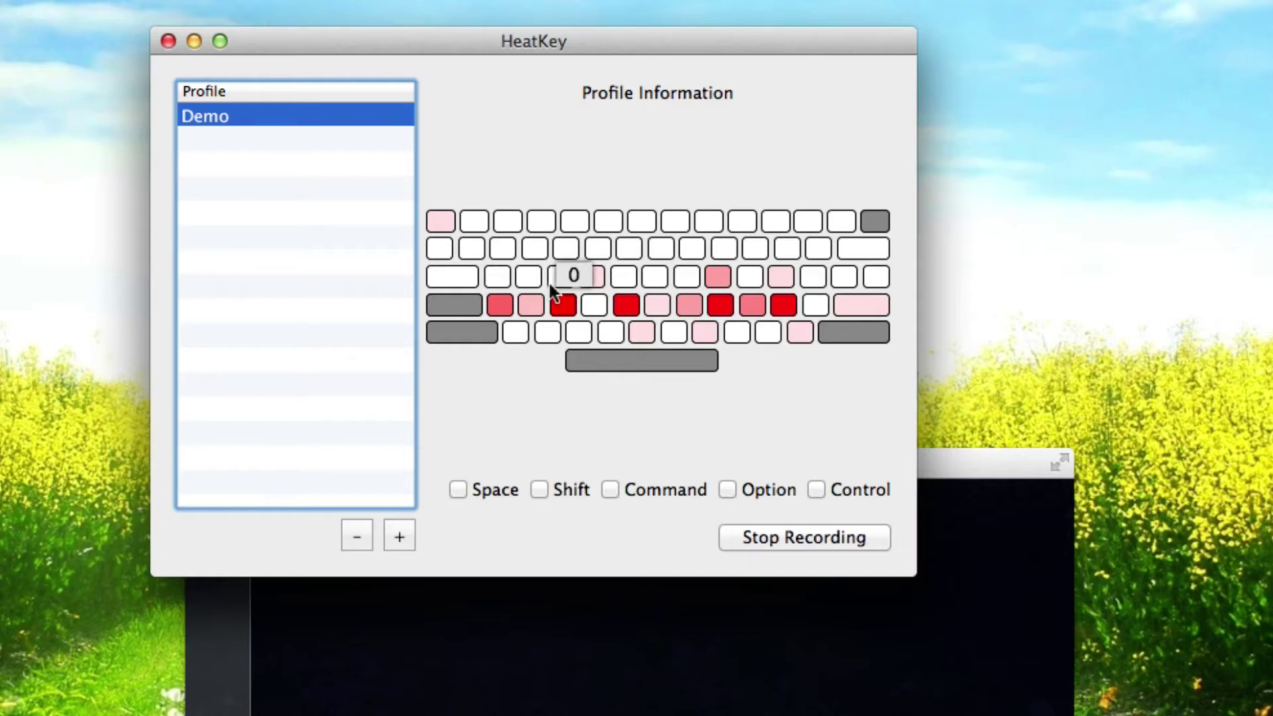
Step: Stop recording, then type 'aoeustneuideuiddsotnh,ecp' in the editor and confirm the Demo heatmap stays unchanged
click(752, 538)
click(697, 661)
text(aoeustneuideuiddsotnh,ecp)
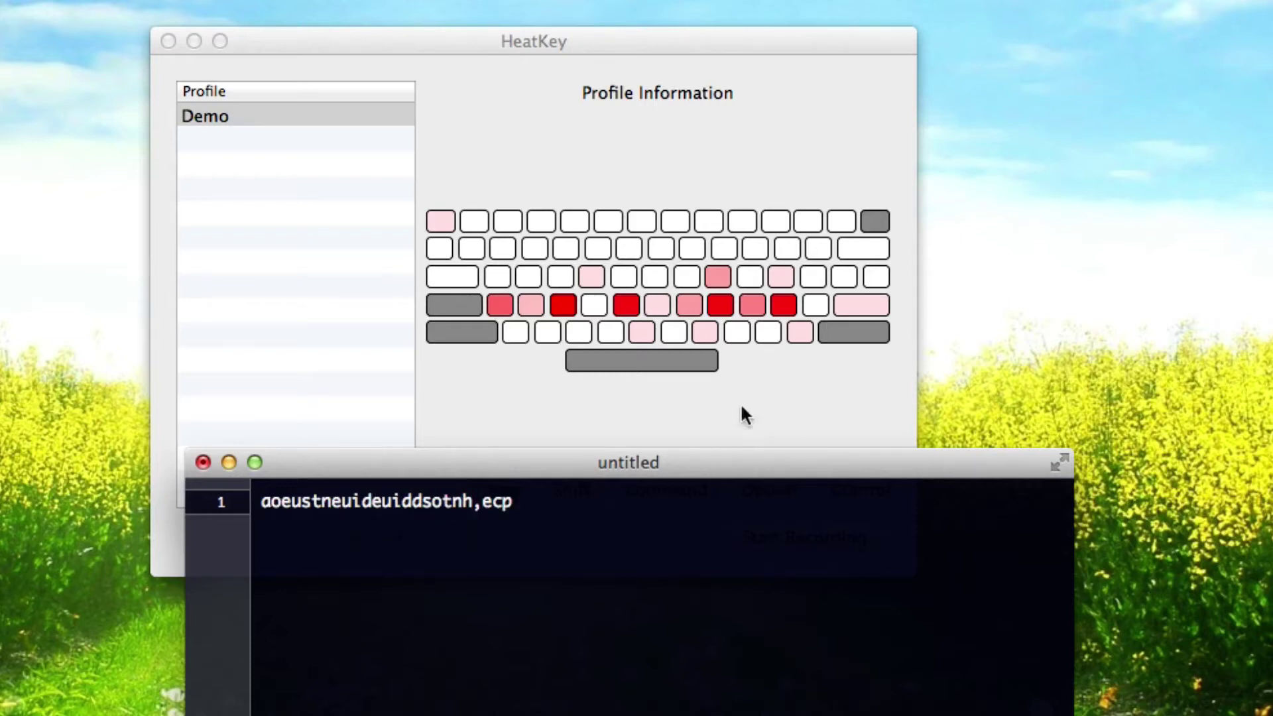
click(725, 335)
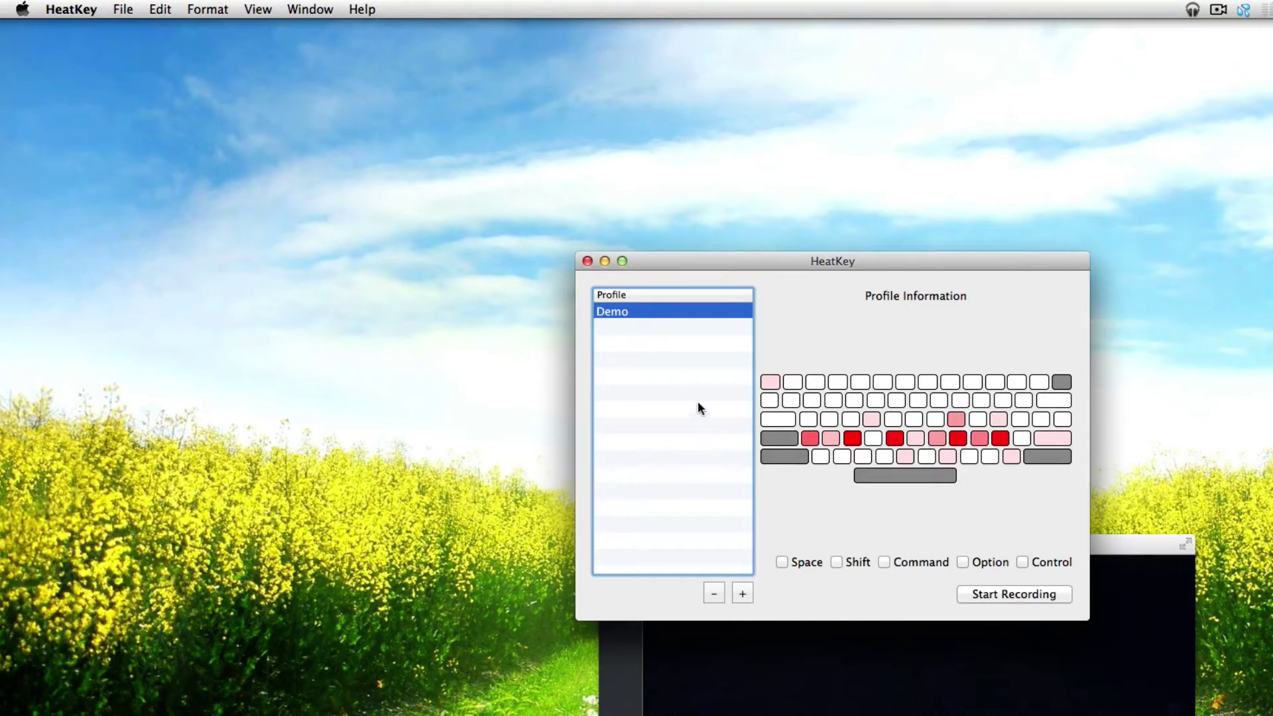
Step: Open and cancel File > Export and File > Import, delete Demo, then open the import chooser
click(160, 8)
mouse_move(132, 5)
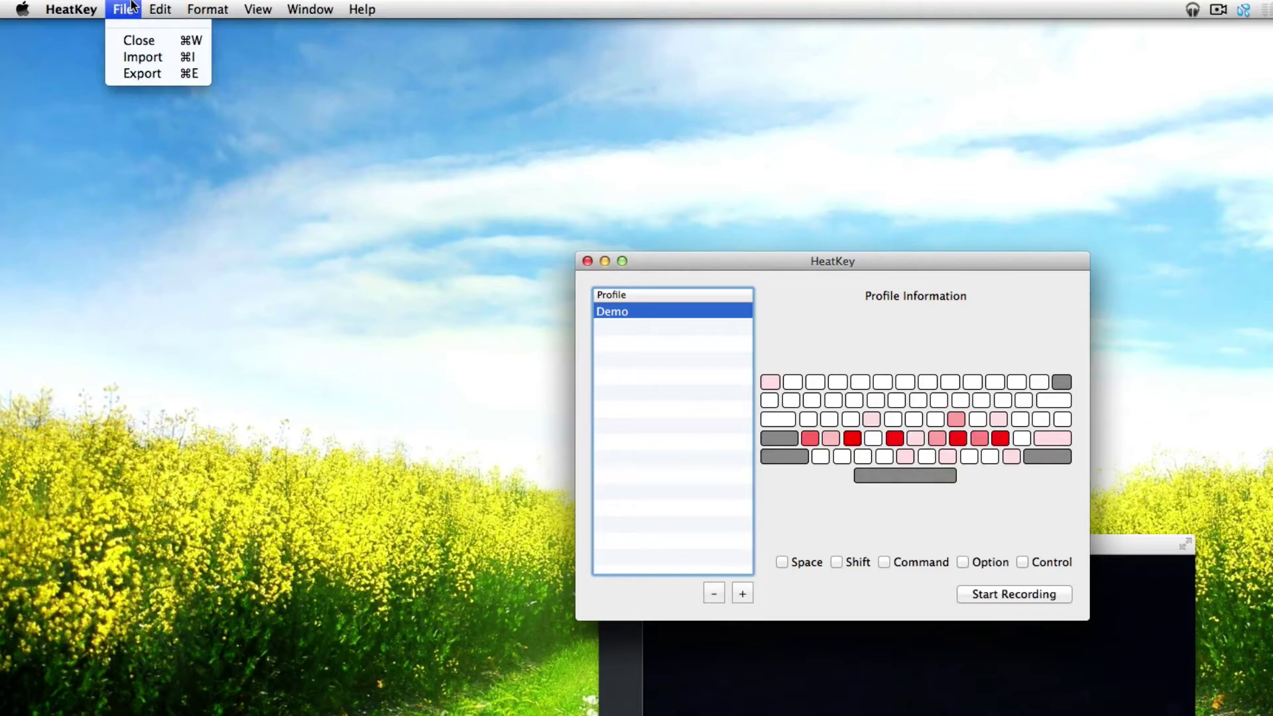
click(143, 75)
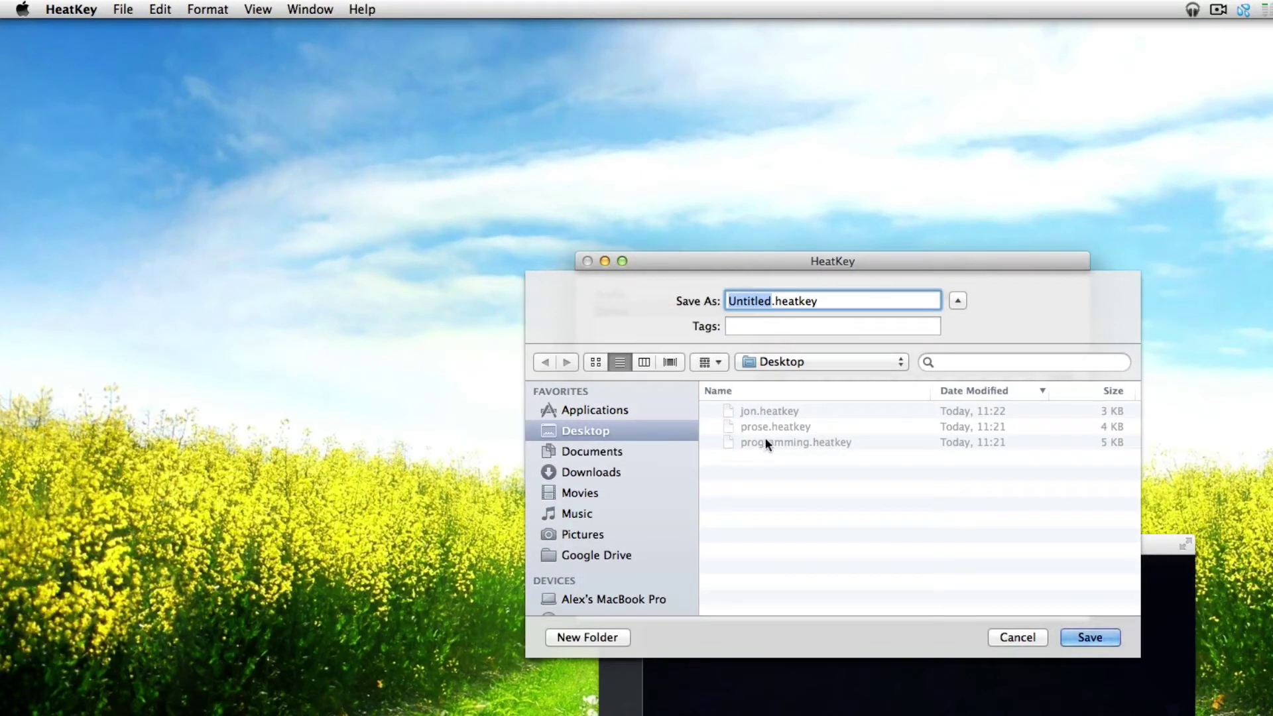
key(Escape)
click(123, 9)
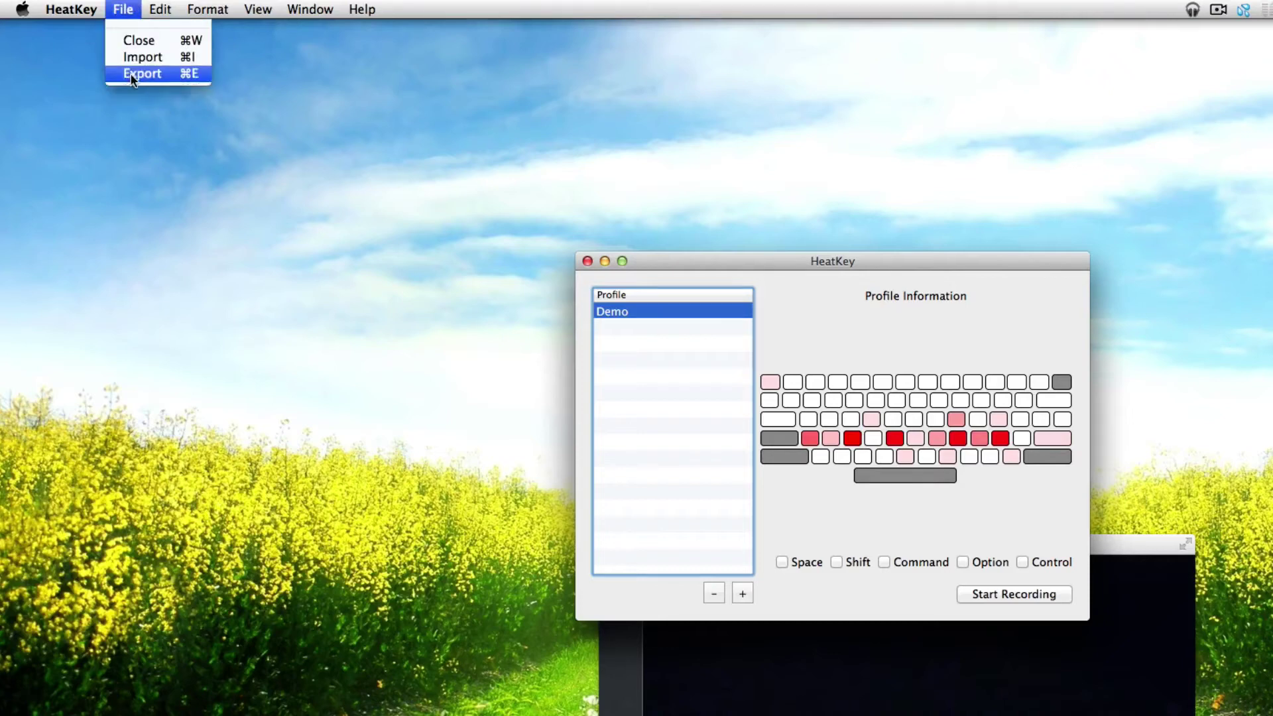
click(147, 61)
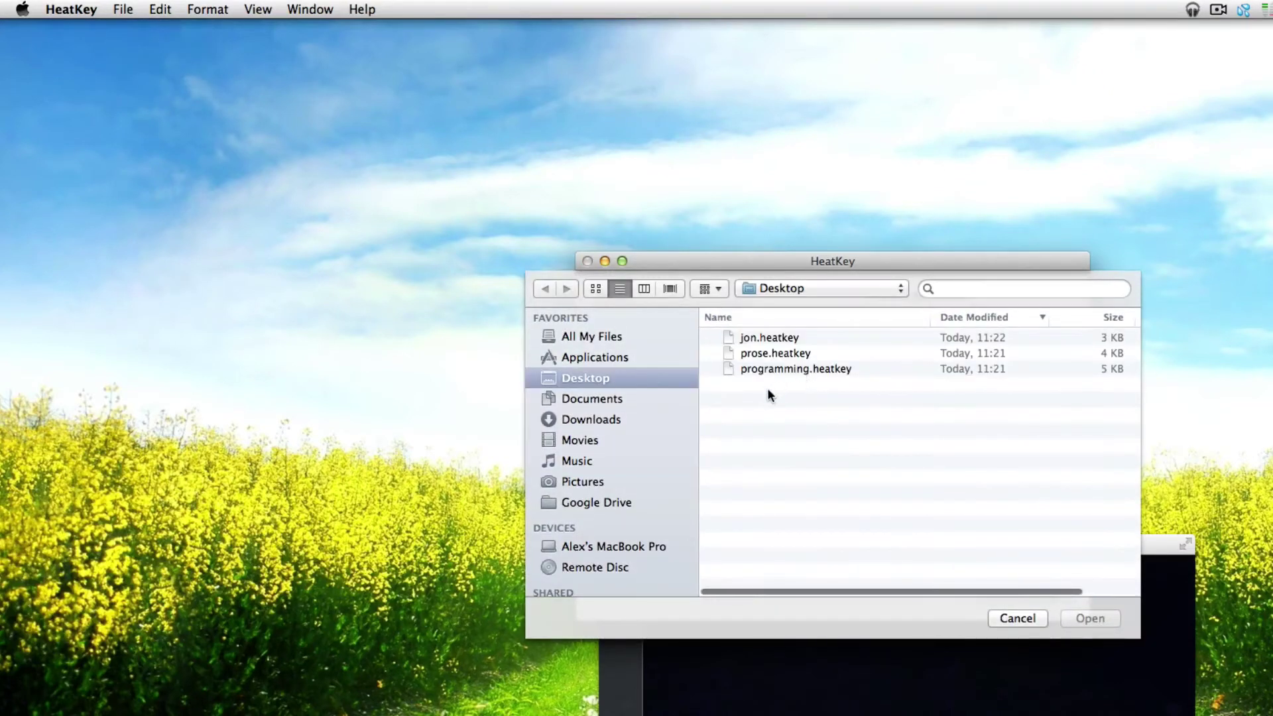
key(Escape)
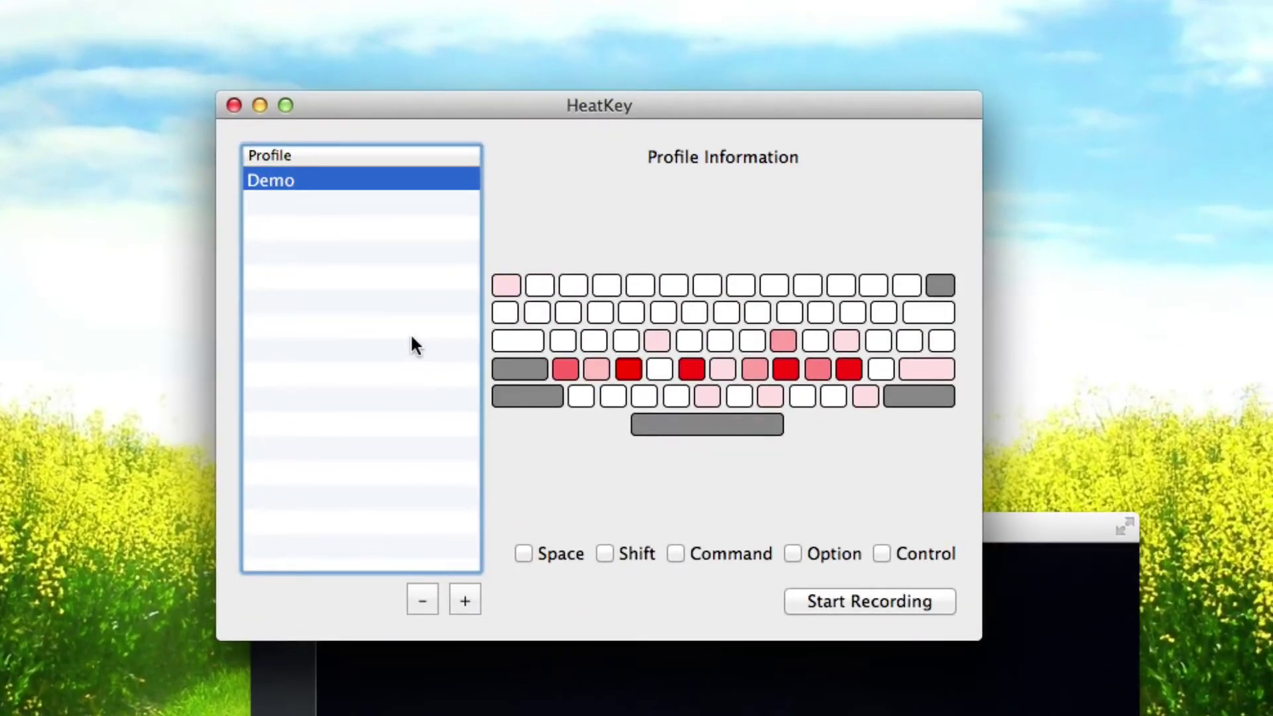
click(424, 601)
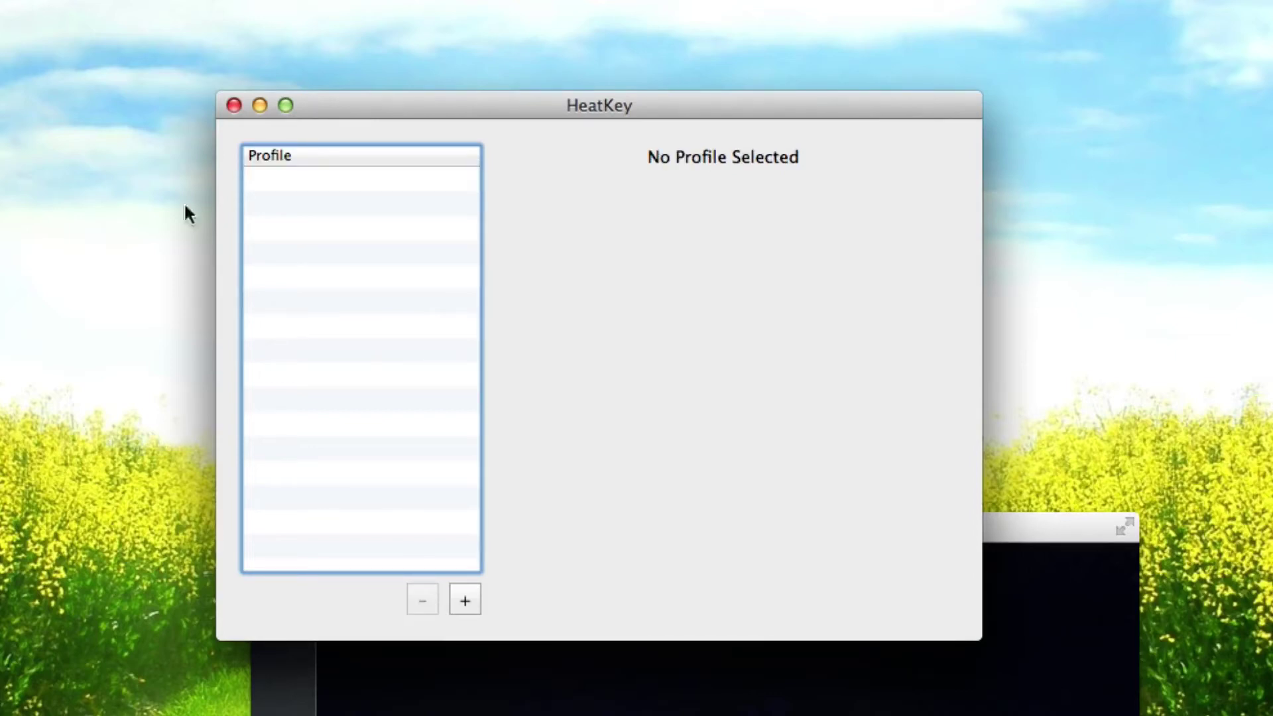
key(super+o)
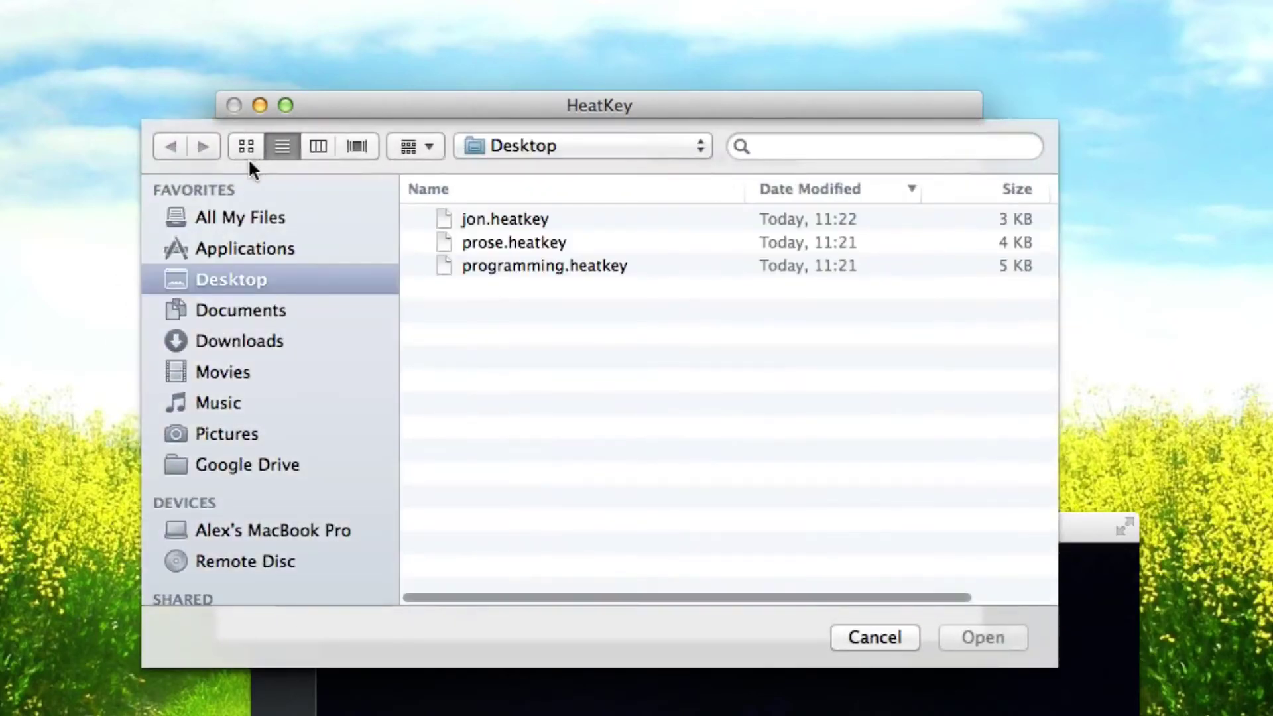
Step: Import programming.heatkey, select Dvorak Programming, and read per-key counts such as 9733 on the home row
double_click(500, 265)
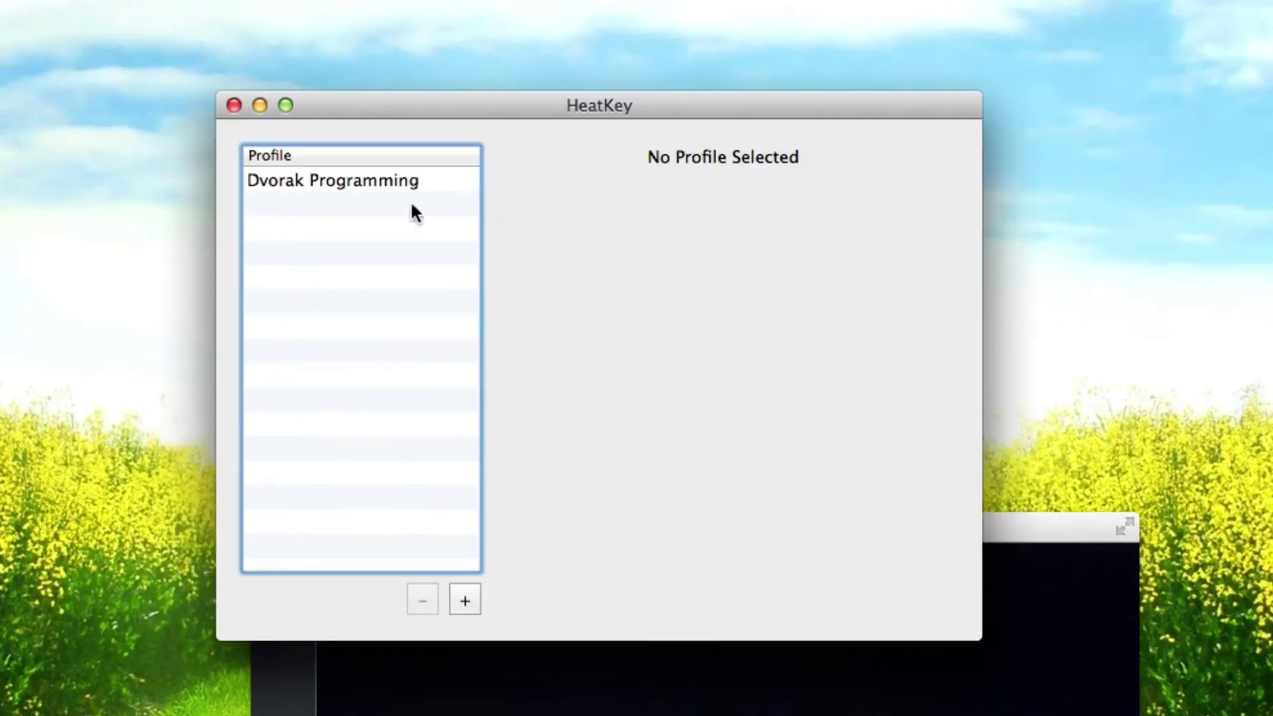
click(411, 185)
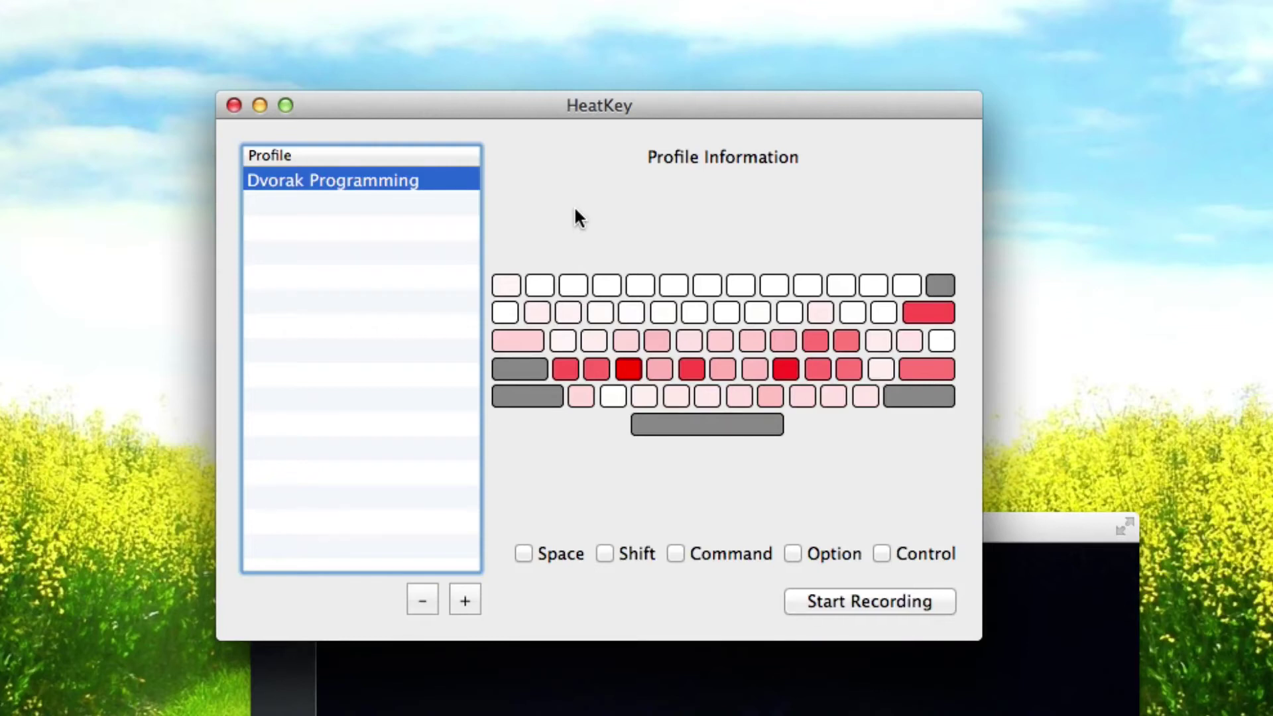
mouse_move(583, 345)
mouse_move(881, 366)
mouse_move(697, 370)
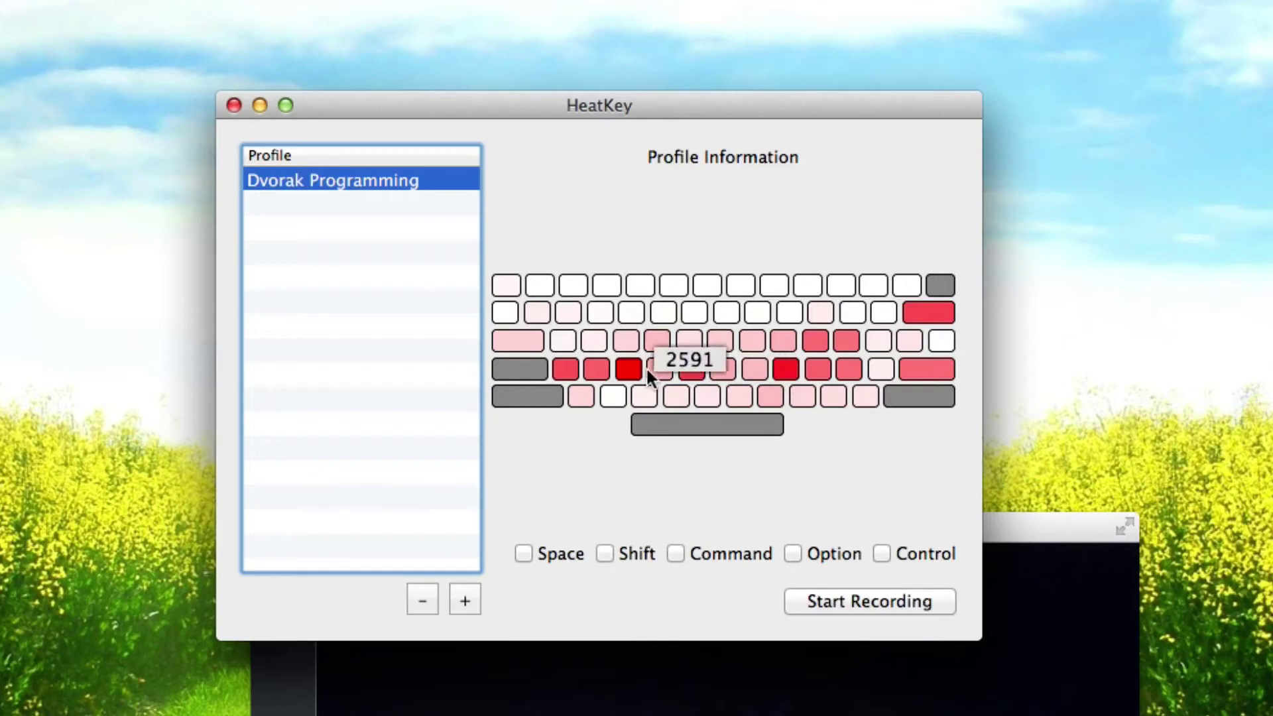
mouse_move(630, 370)
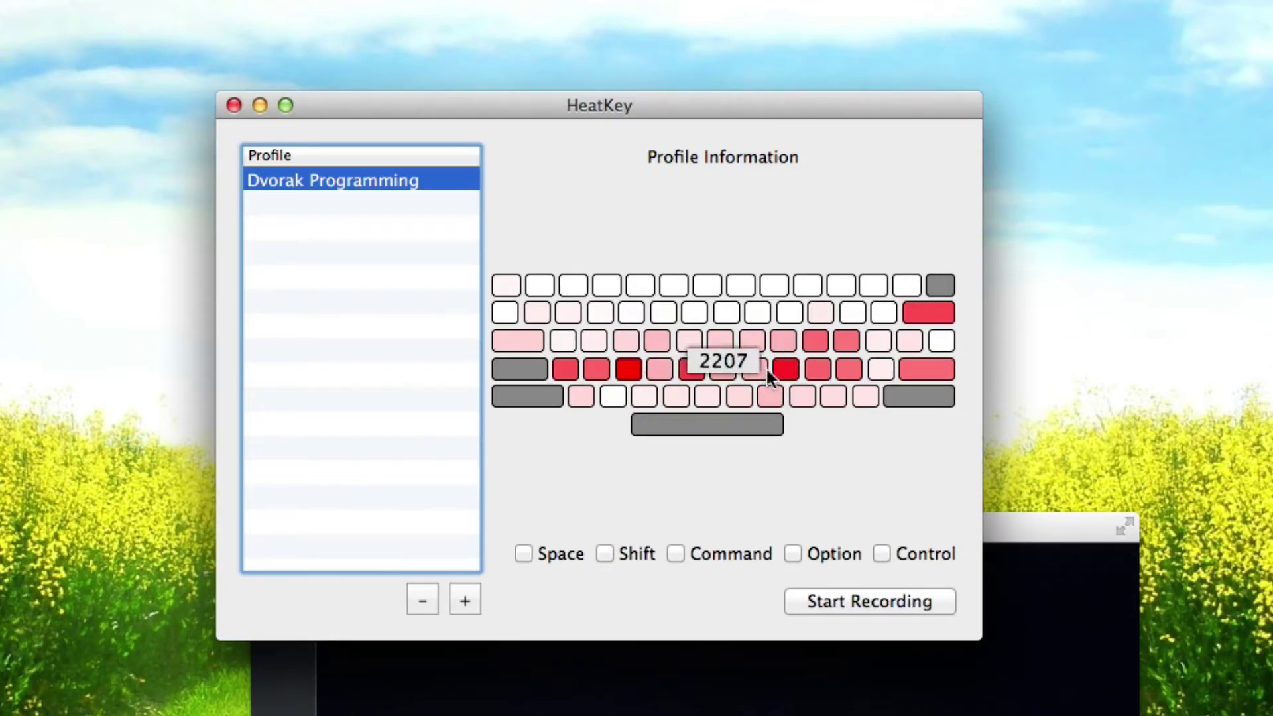
mouse_move(783, 364)
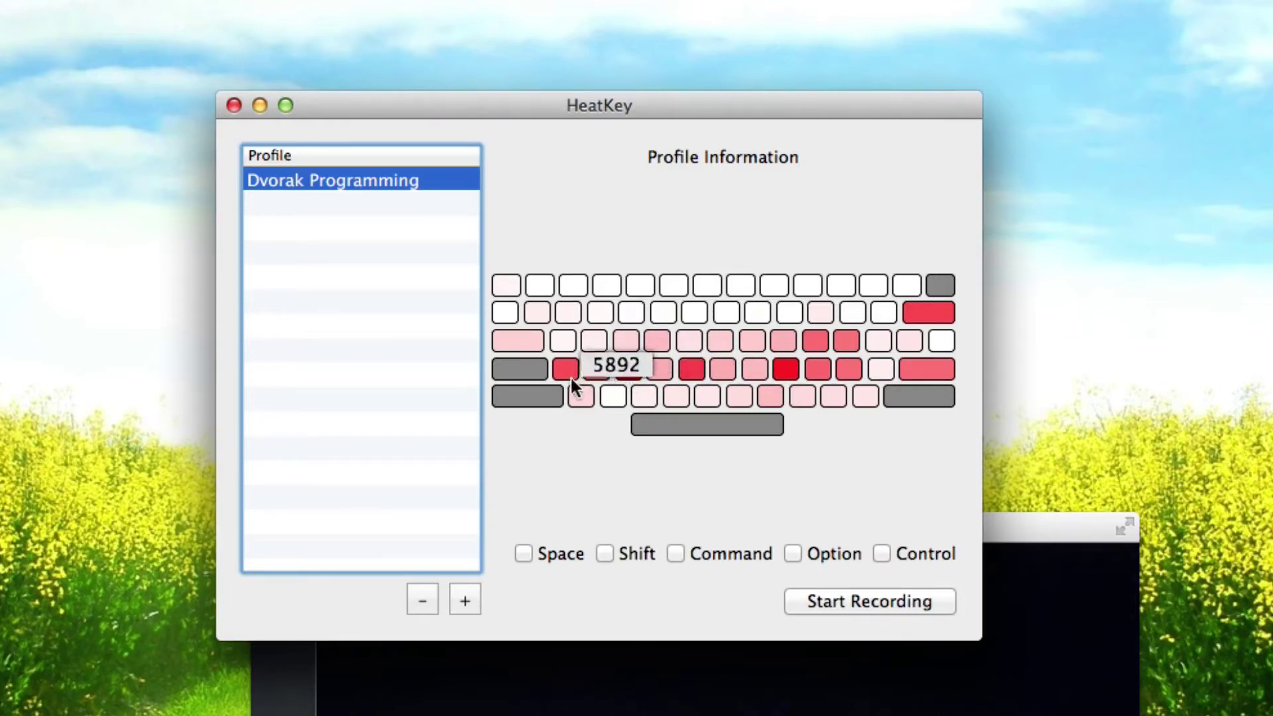
mouse_move(577, 395)
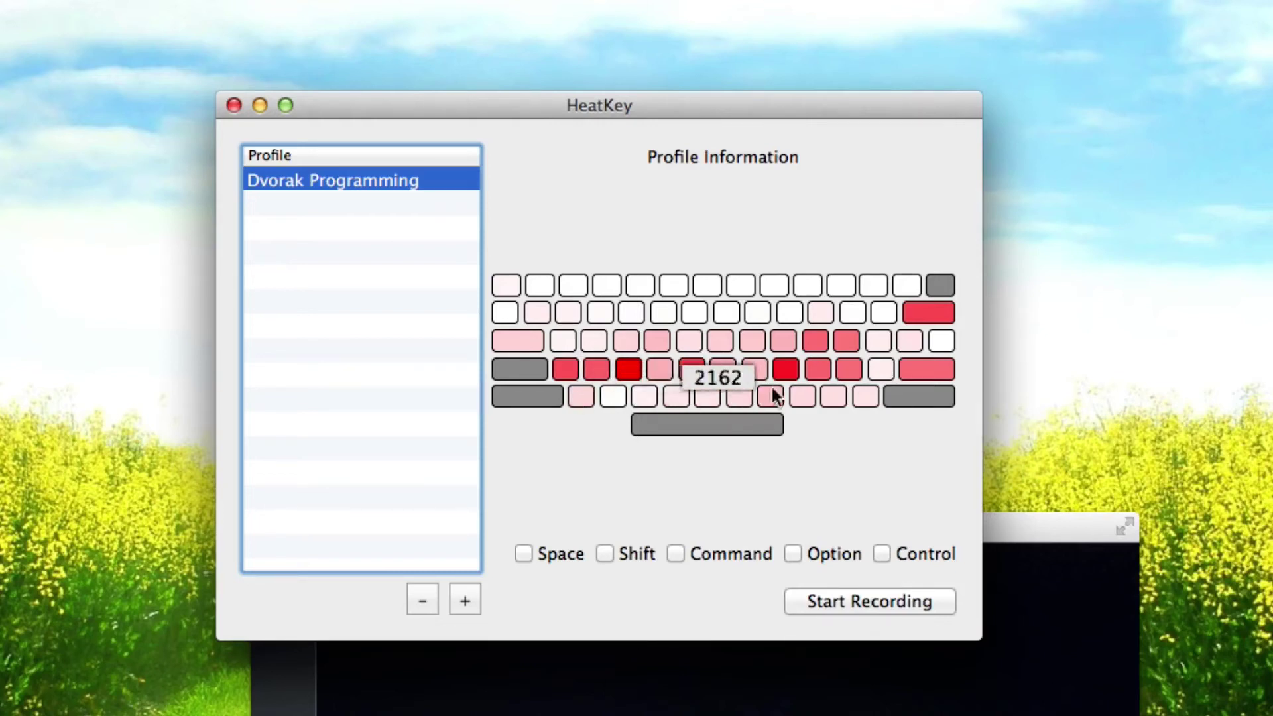
mouse_move(872, 398)
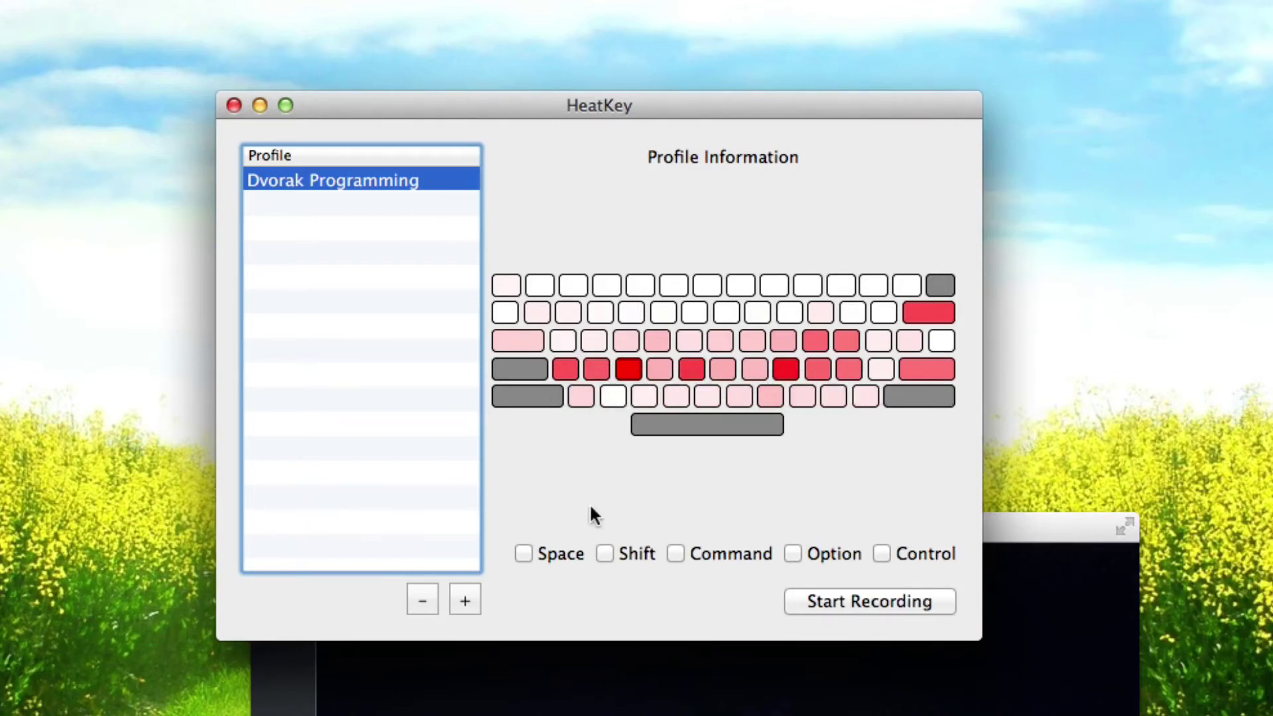
mouse_move(563, 368)
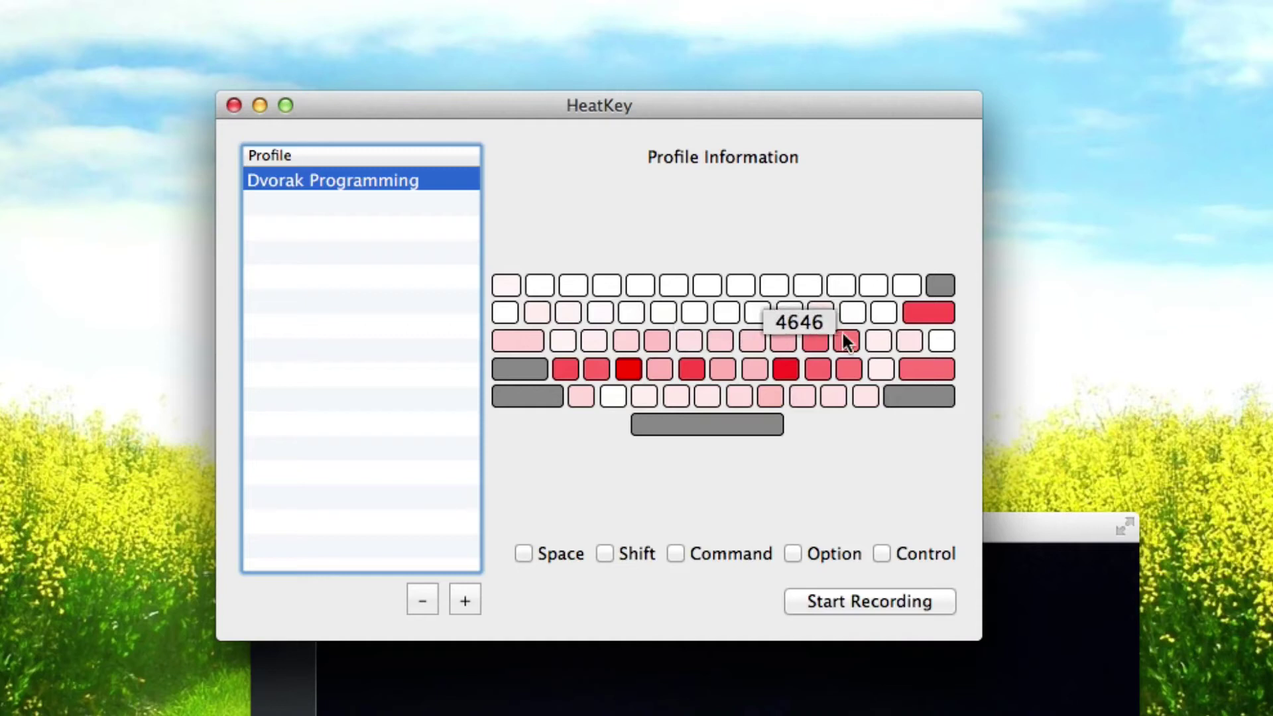
mouse_move(832, 341)
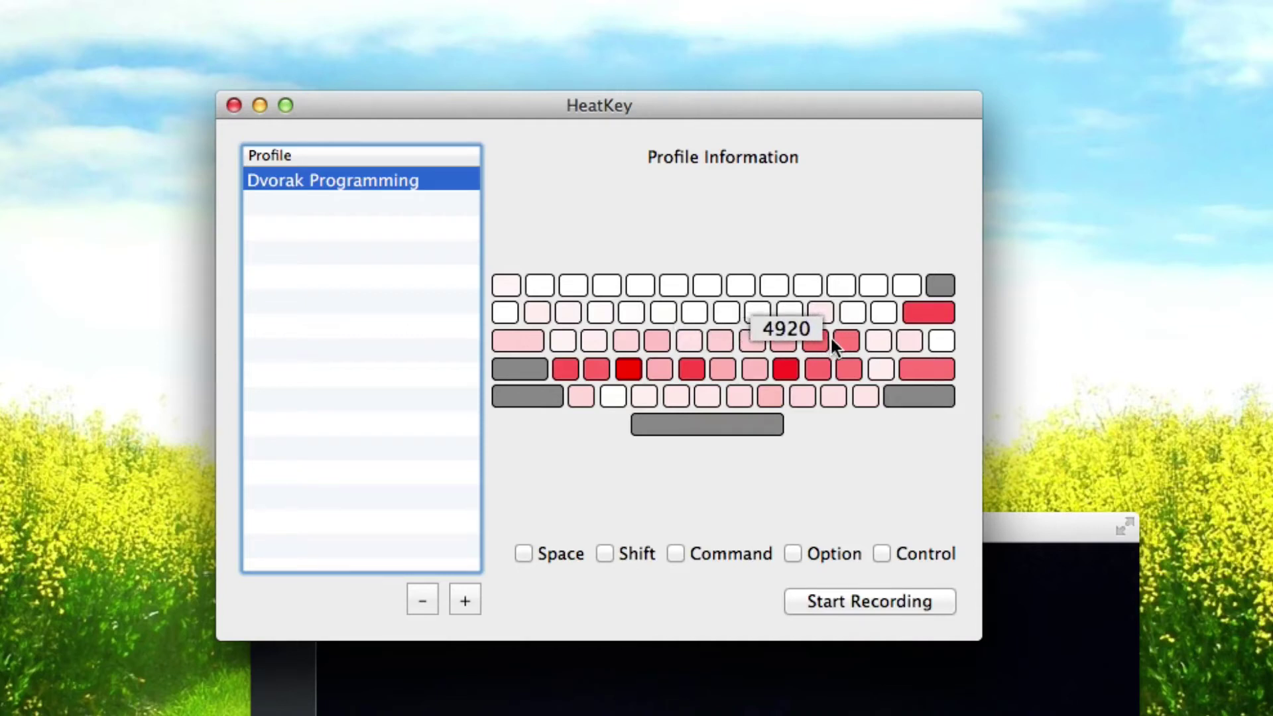
mouse_move(657, 346)
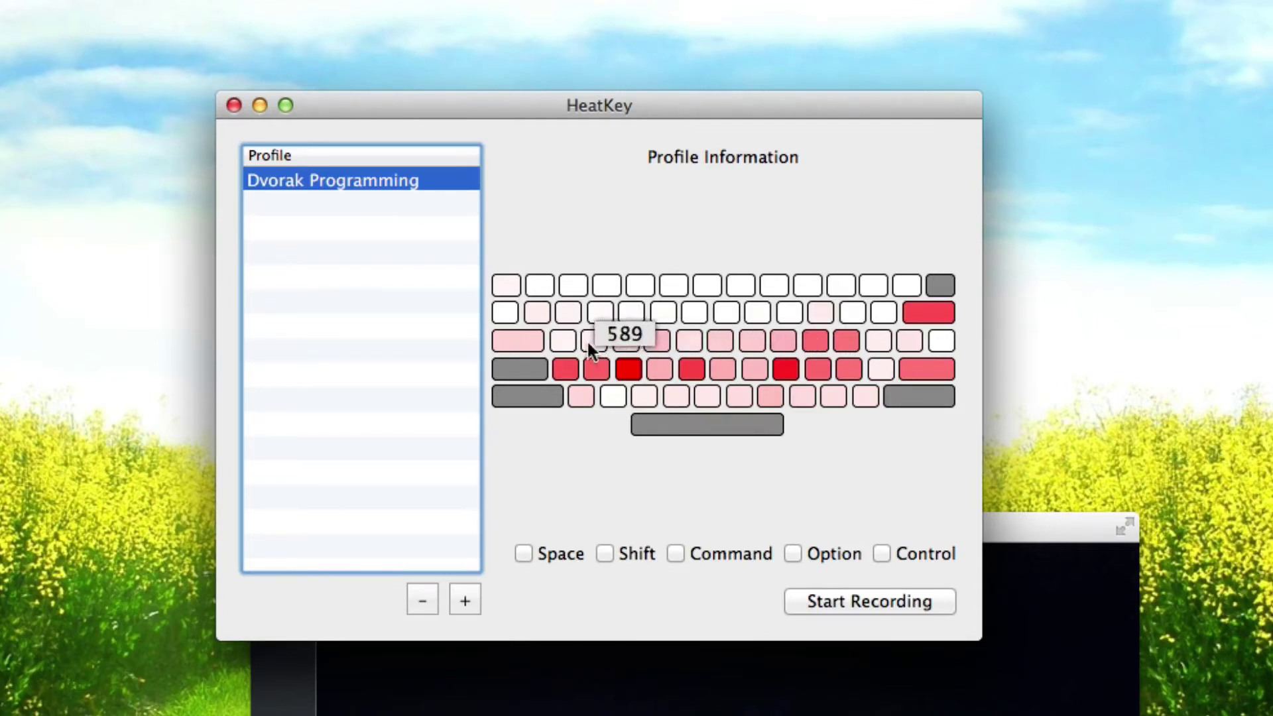
Step: Append ',. to the line in the untitled Sublime Text document, then go back to HeatKey
key(super+Tab)
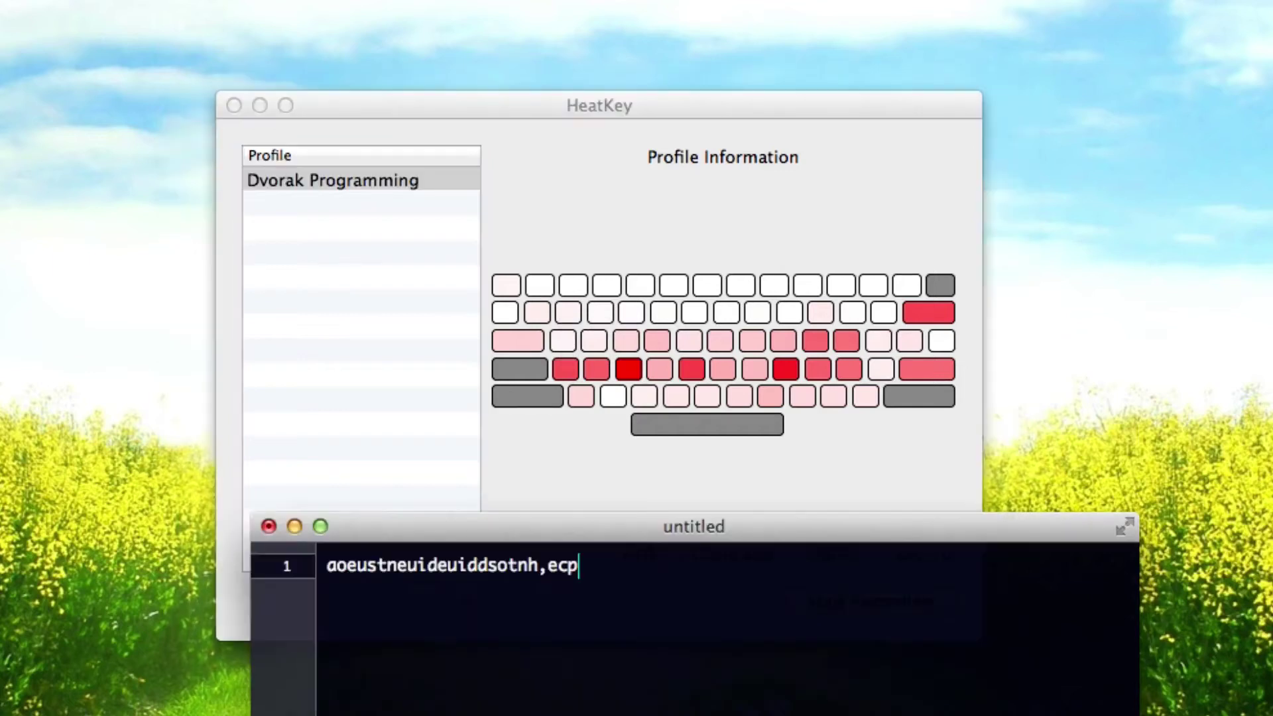
text(',.)
click(607, 253)
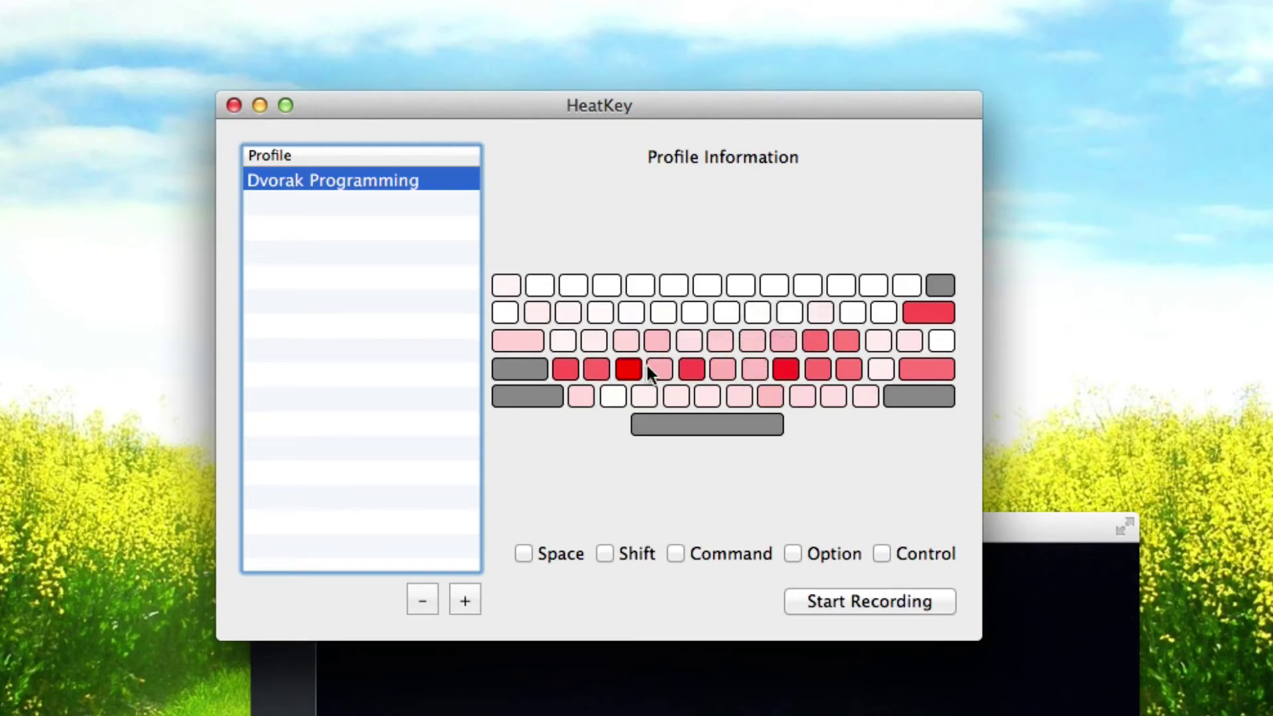
click(556, 557)
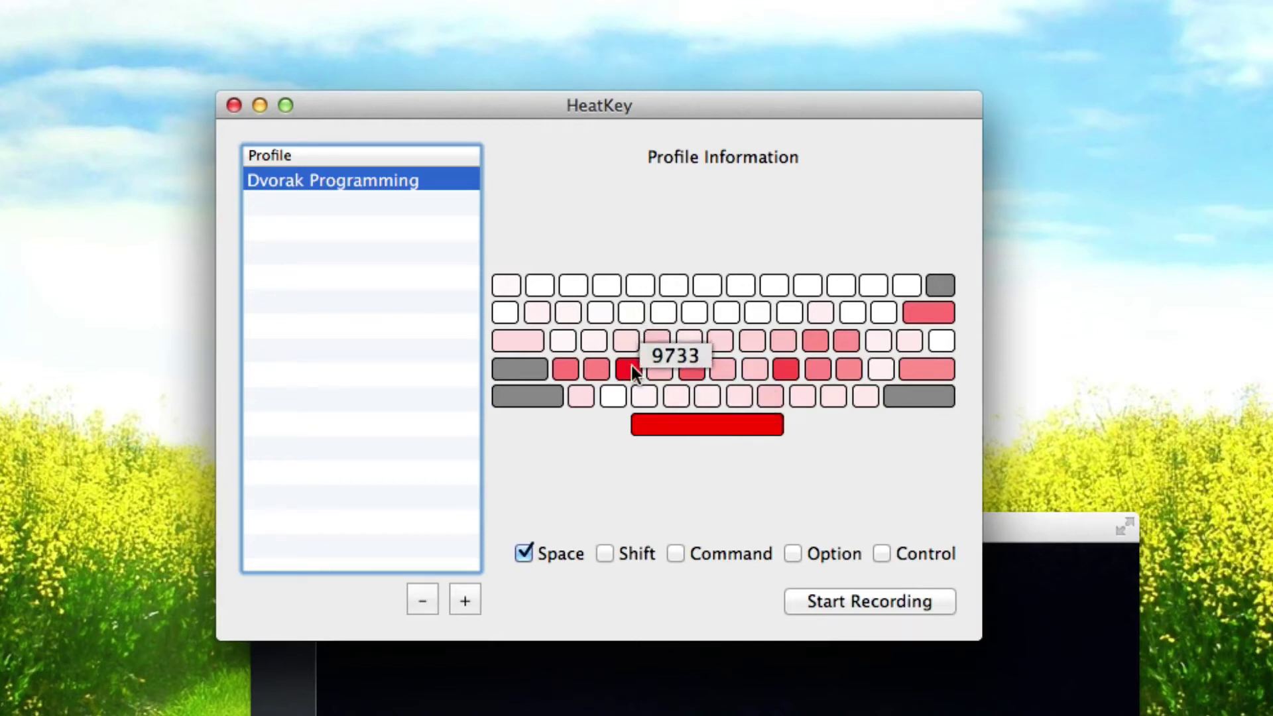
mouse_move(671, 420)
click(554, 554)
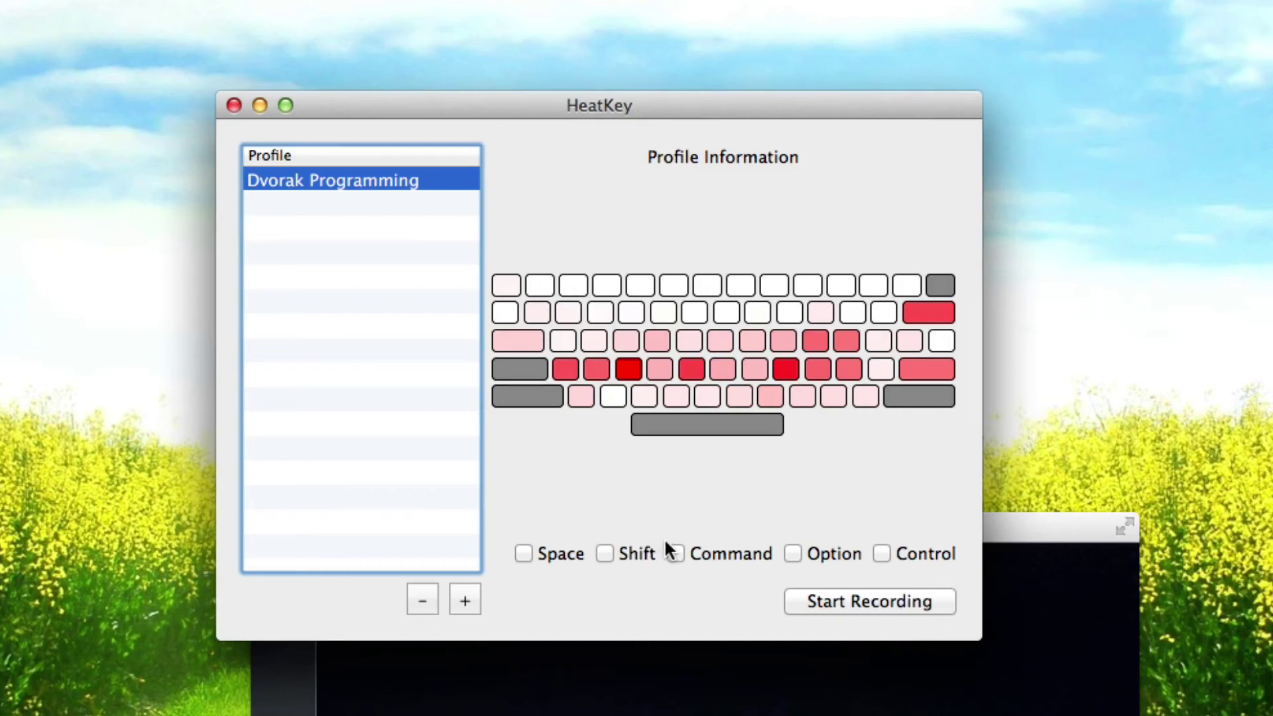
Step: Import prose.heatkey as Dvorak Prose and click between its heatmap and Dvorak Programming's
key(super+o)
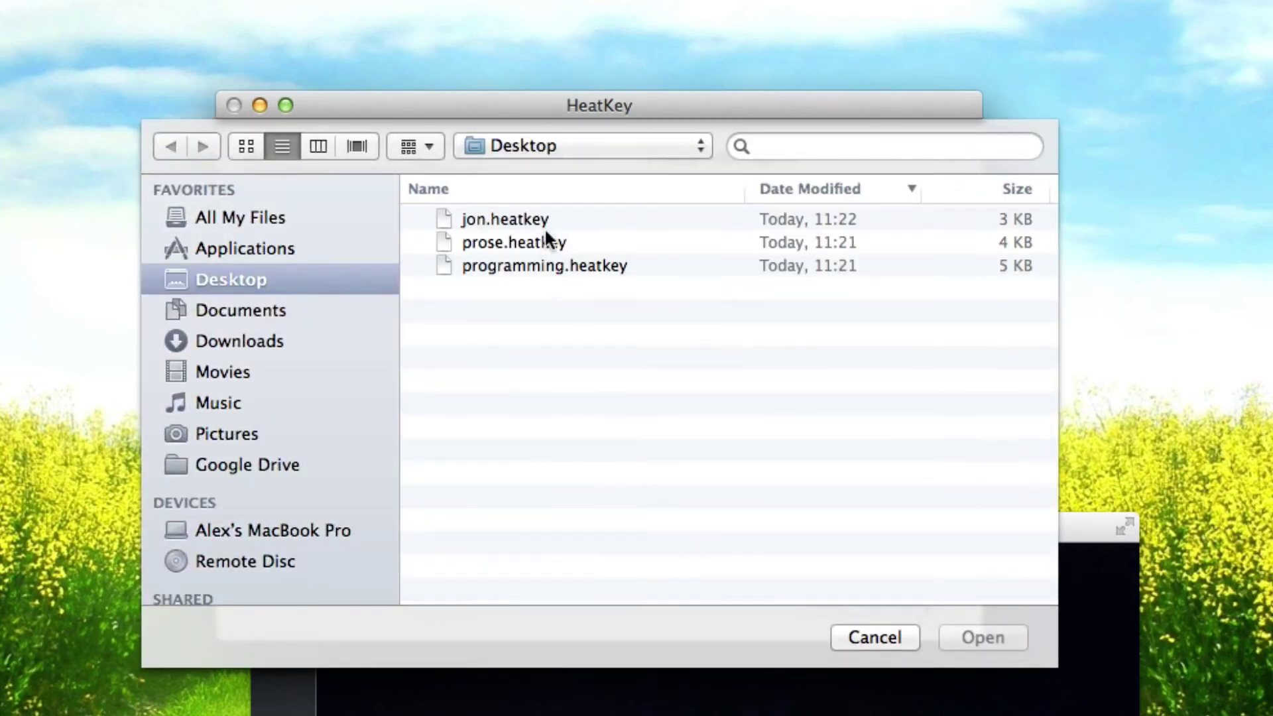
double_click(542, 239)
click(369, 211)
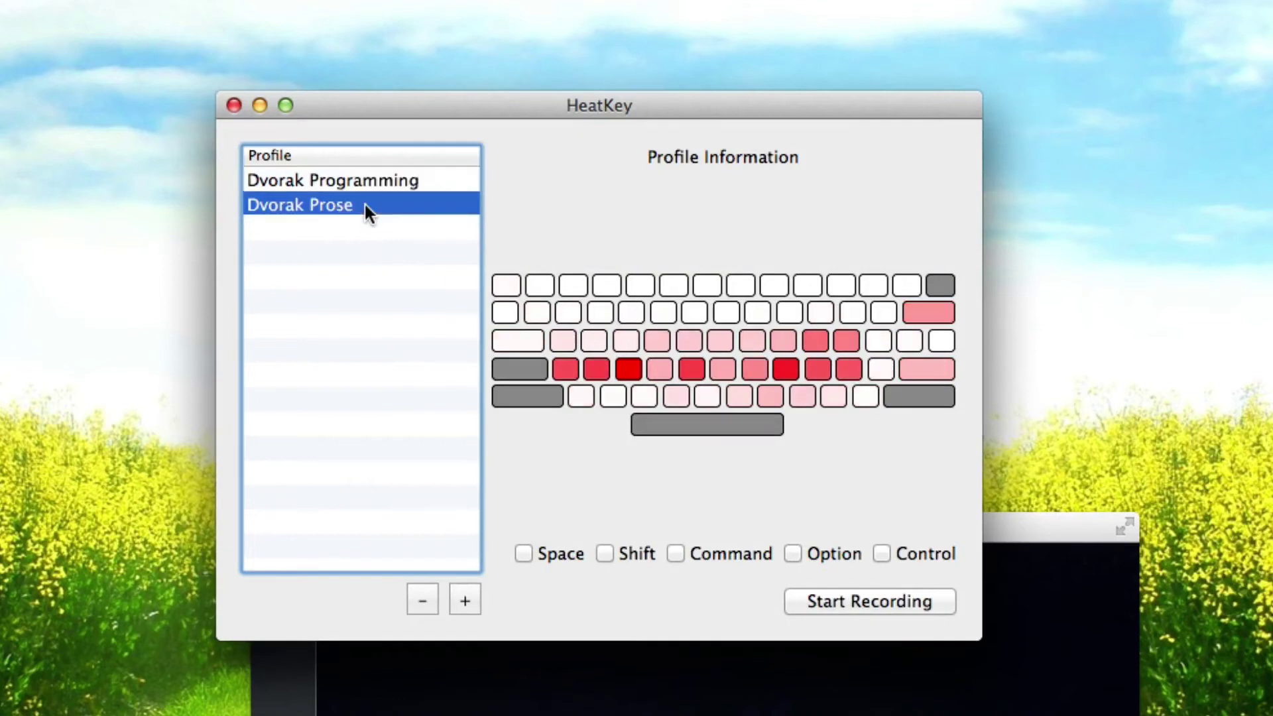
click(385, 182)
click(386, 191)
click(386, 183)
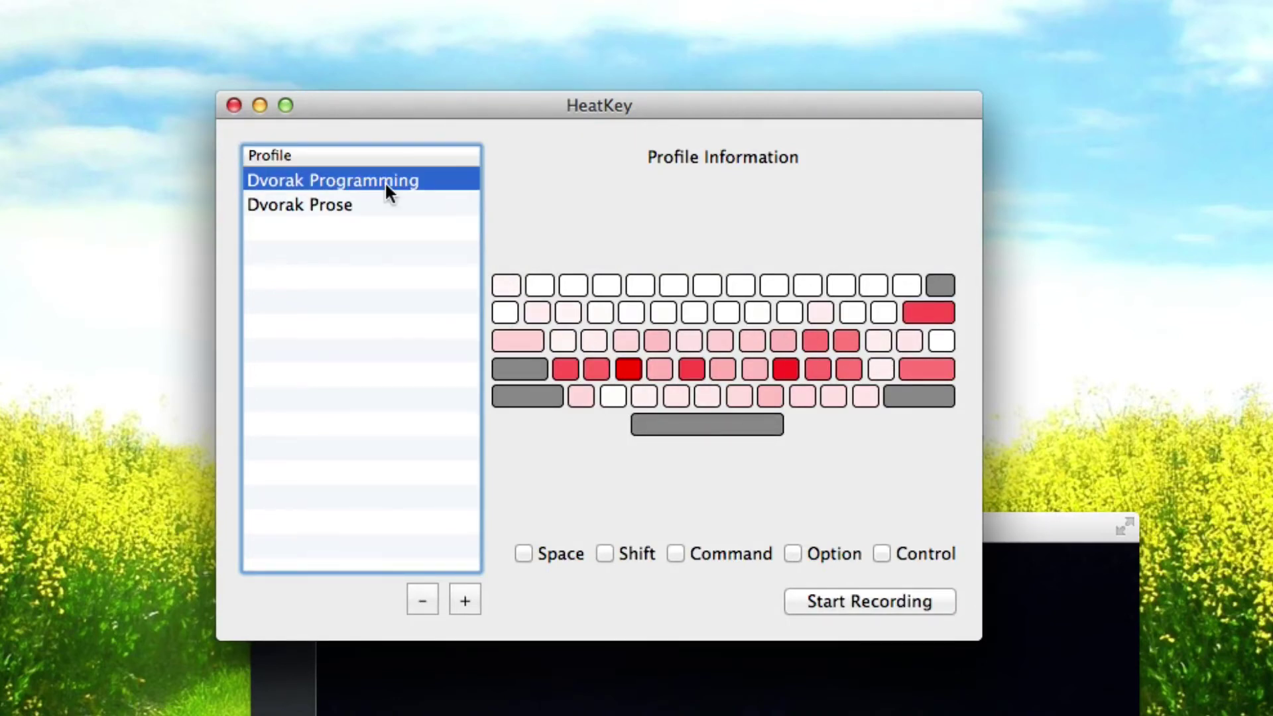
mouse_move(530, 312)
mouse_move(928, 312)
Step: Use the arrow keys to flip between Dvorak Prose and Dvorak Programming, ending on Dvorak Prose
key(Down)
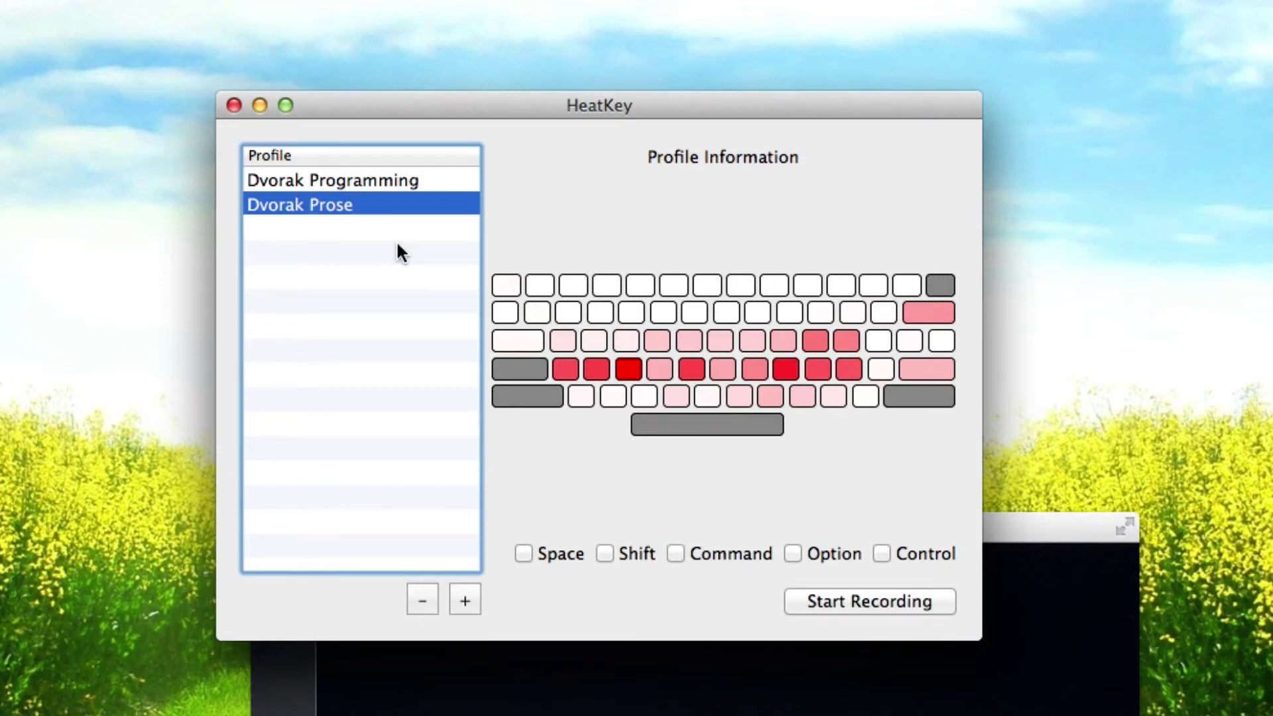
key(Up)
key(Down)
key(Up)
key(Down)
key(Up)
key(Down)
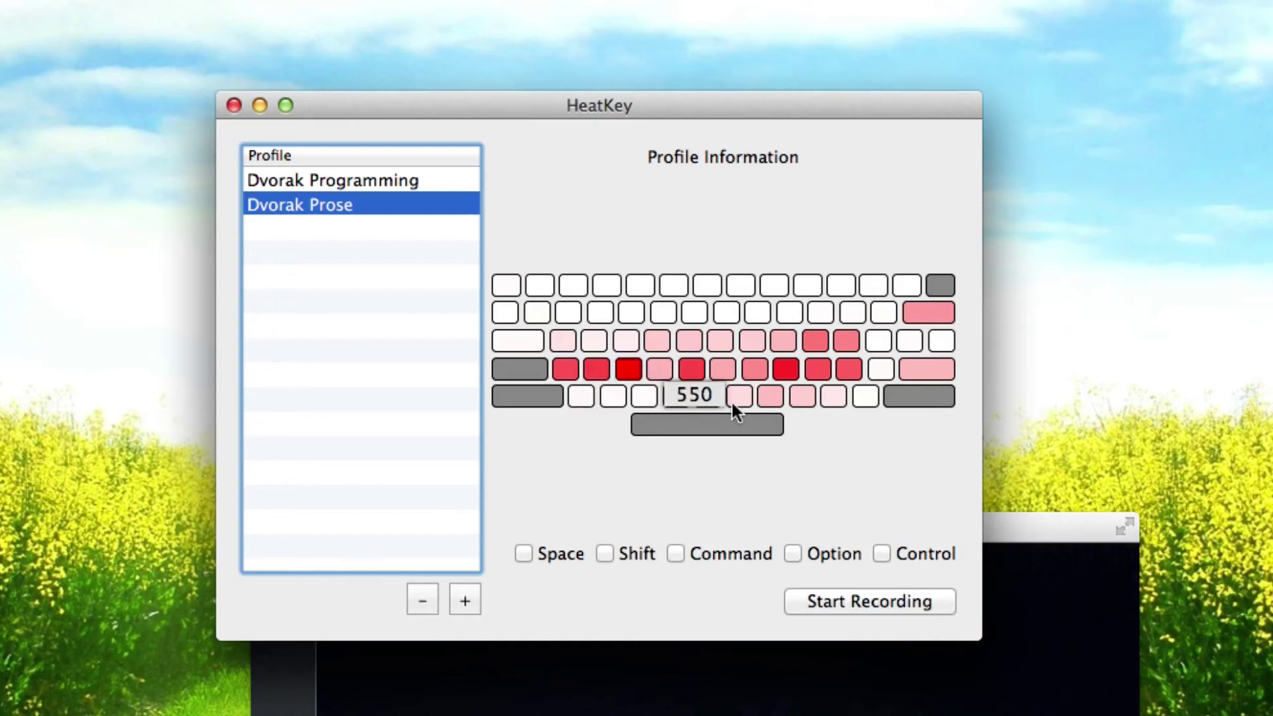
Step: Compare Dvorak Prose's Shift and non-Shift key counts, then clear the Shift filter
mouse_move(770, 399)
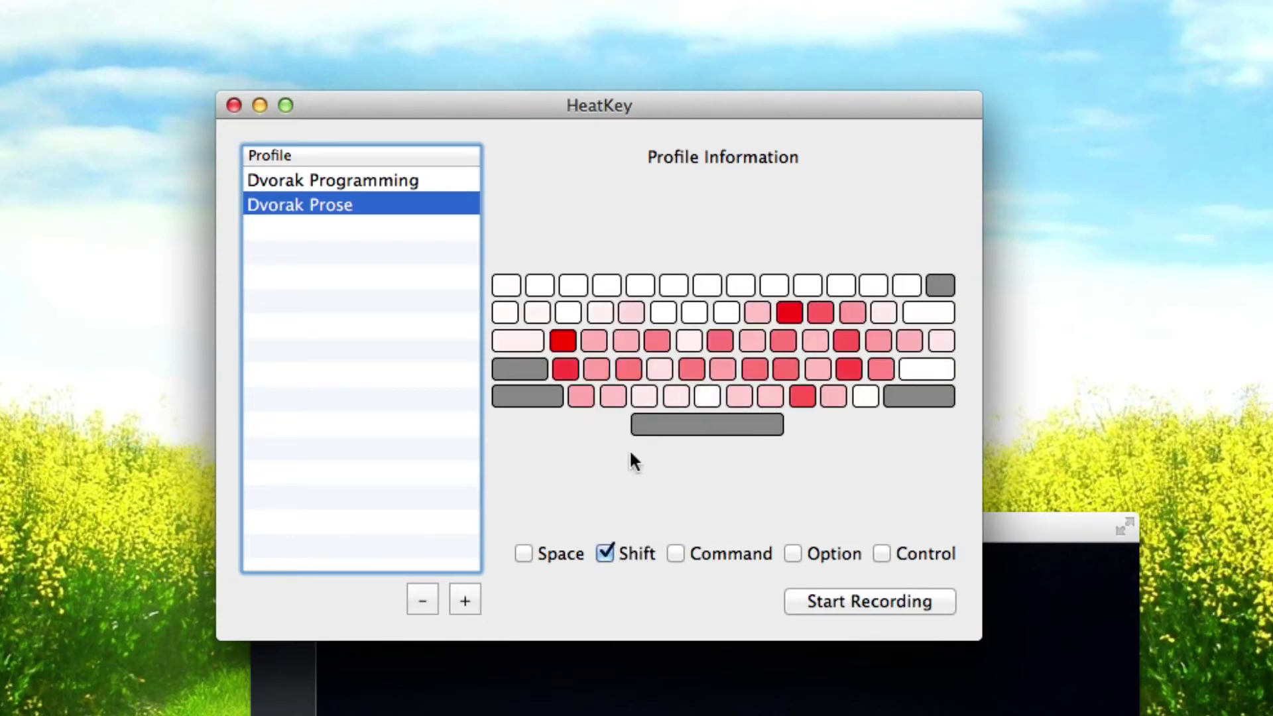
mouse_move(759, 311)
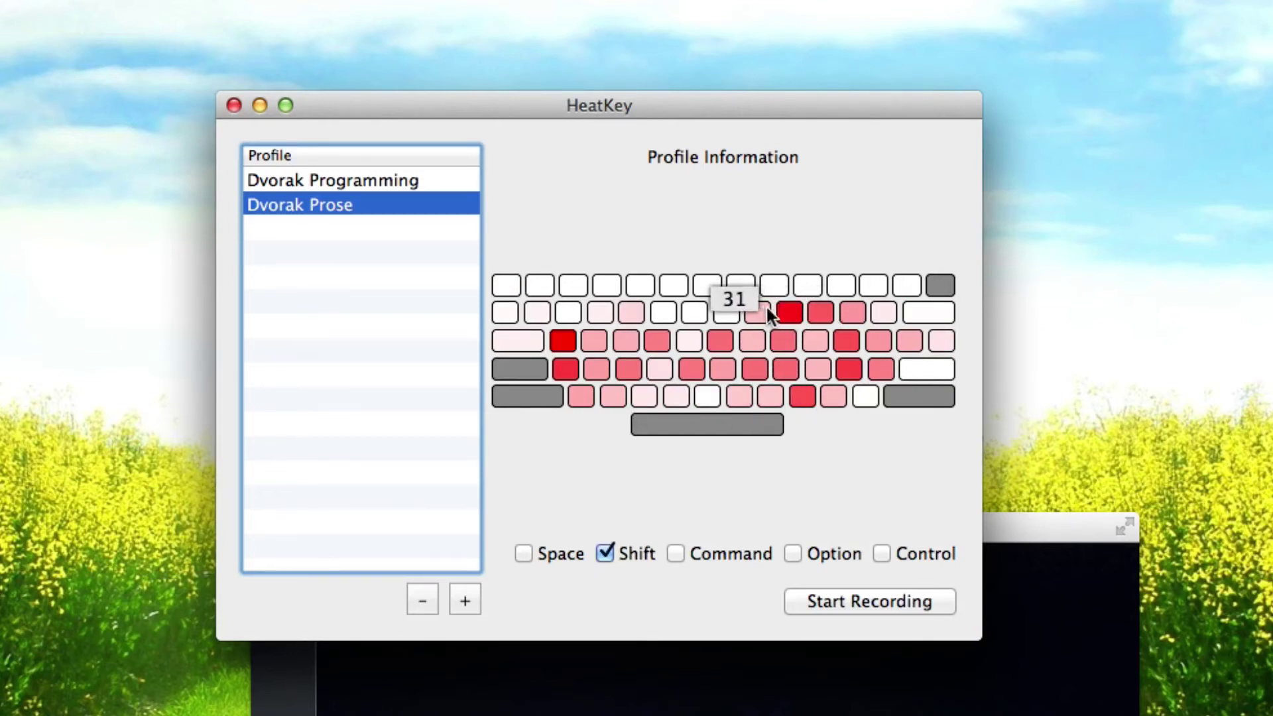
click(619, 557)
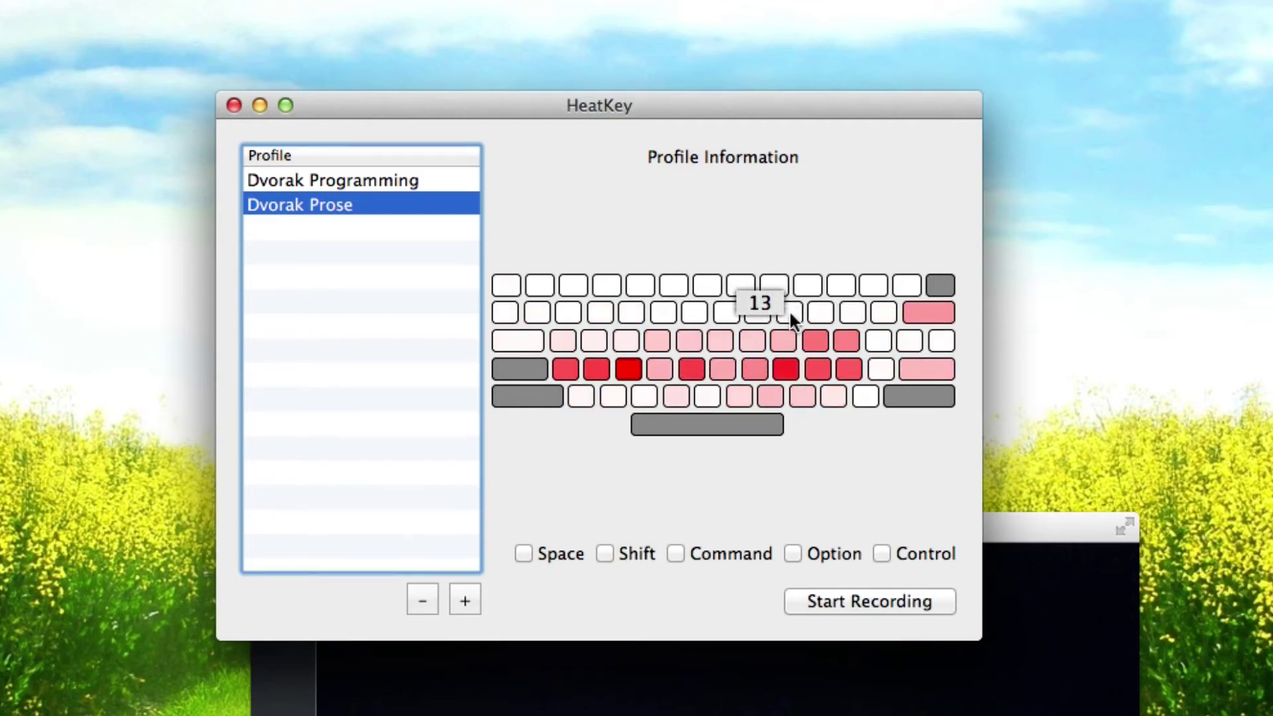
click(608, 556)
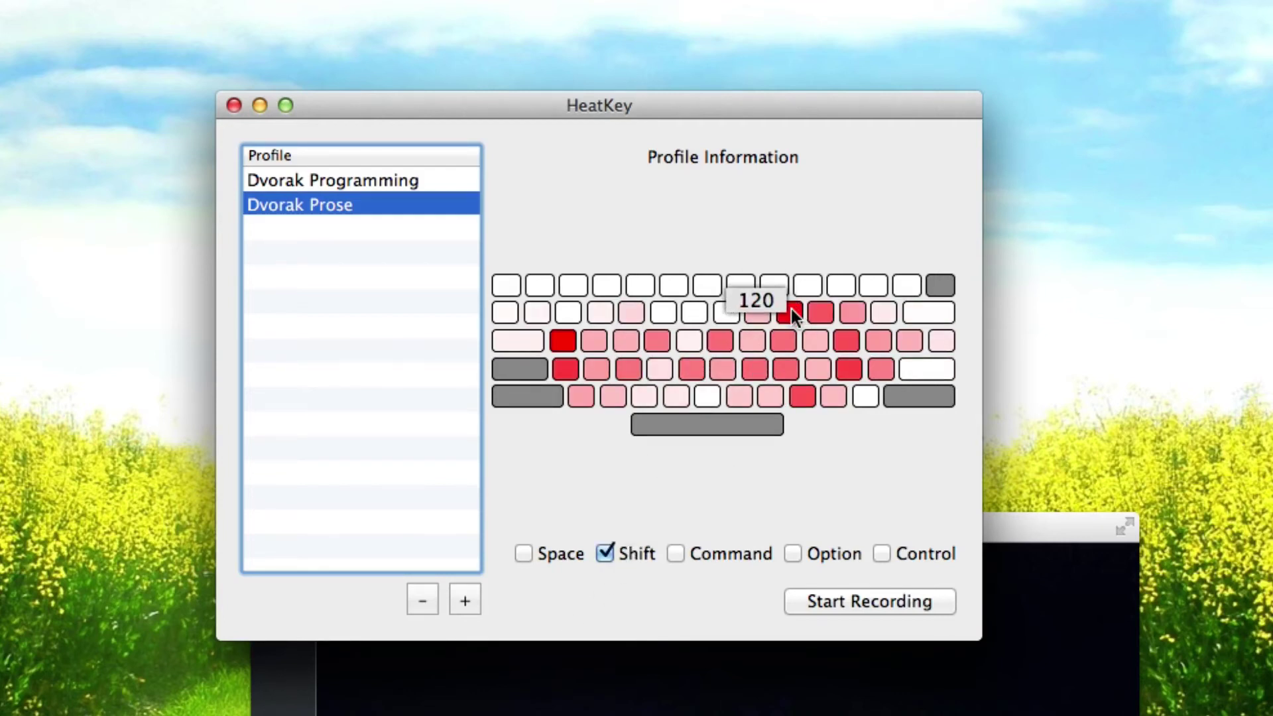
click(631, 553)
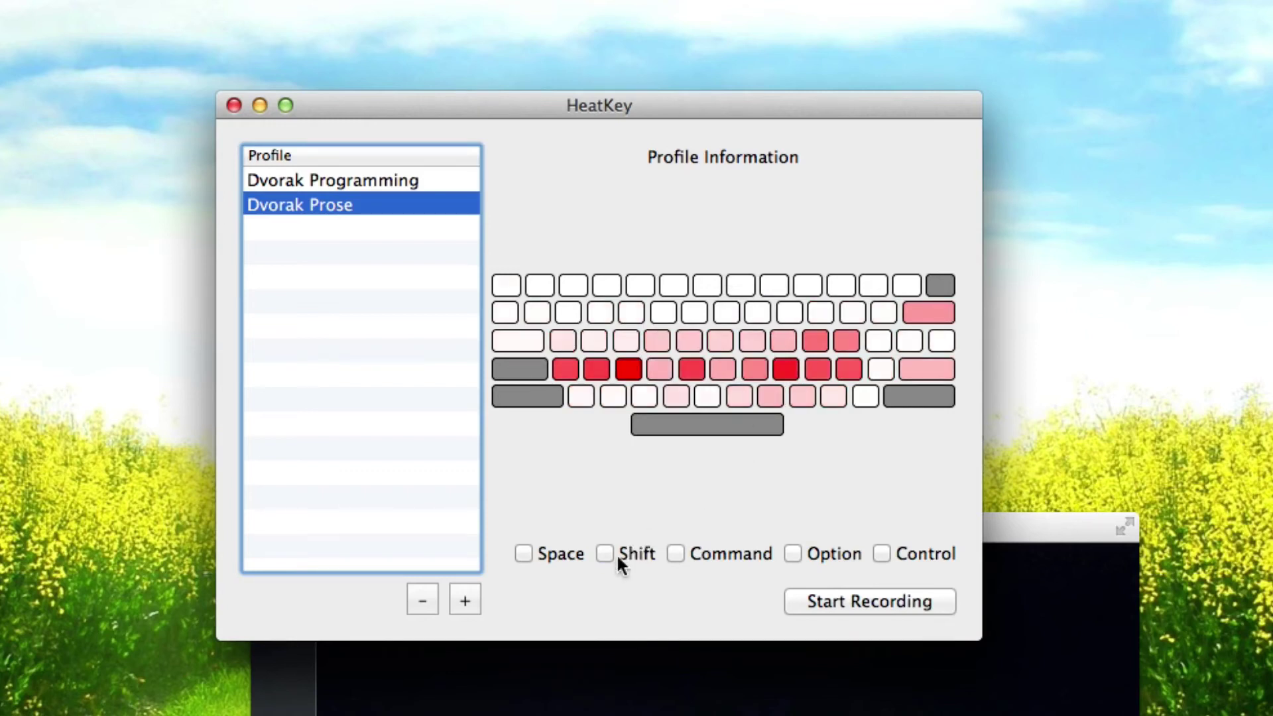
click(627, 554)
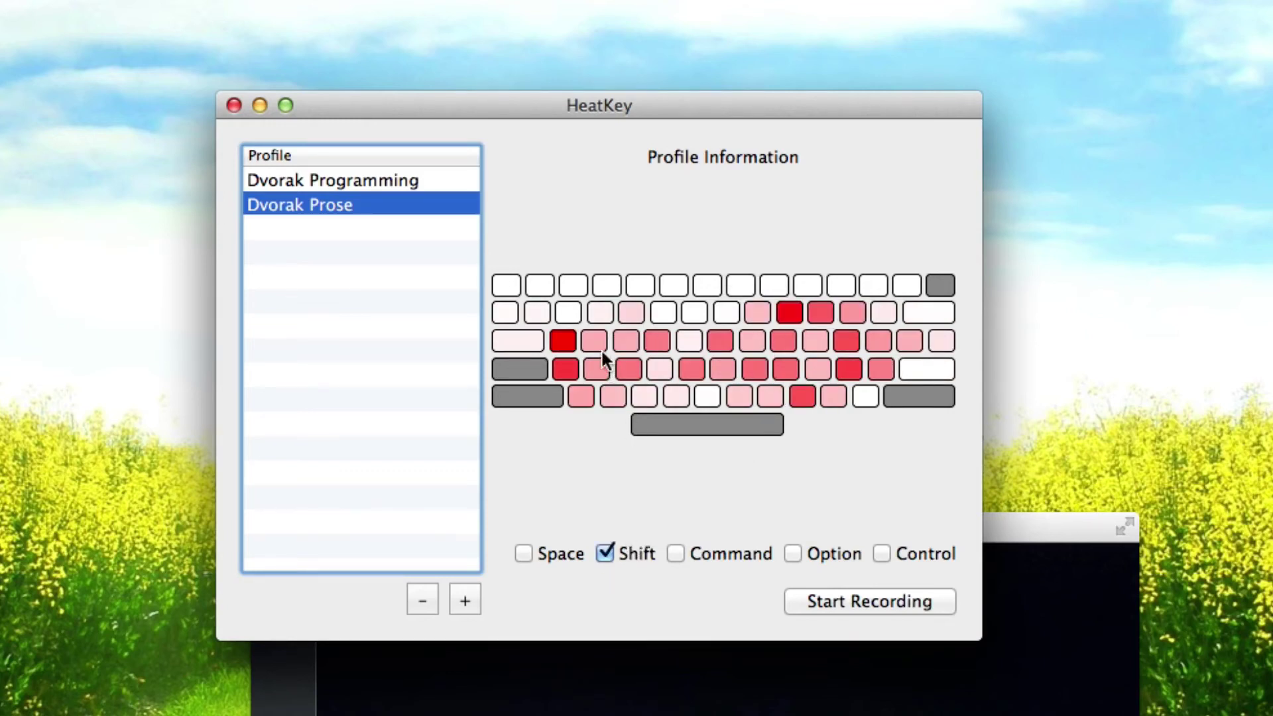
click(635, 559)
Step: Filter the Dvorak Prose heatmap to Command combinations, showing counts such as 405 and 354
click(723, 552)
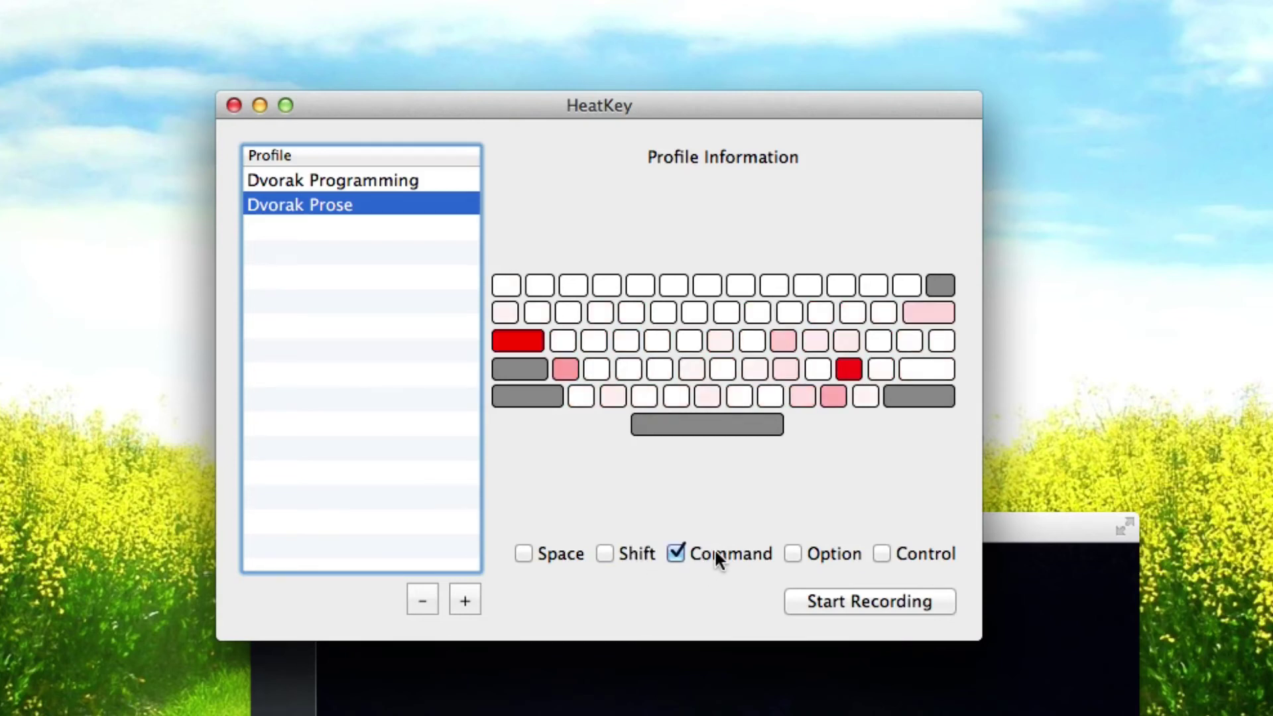
mouse_move(517, 340)
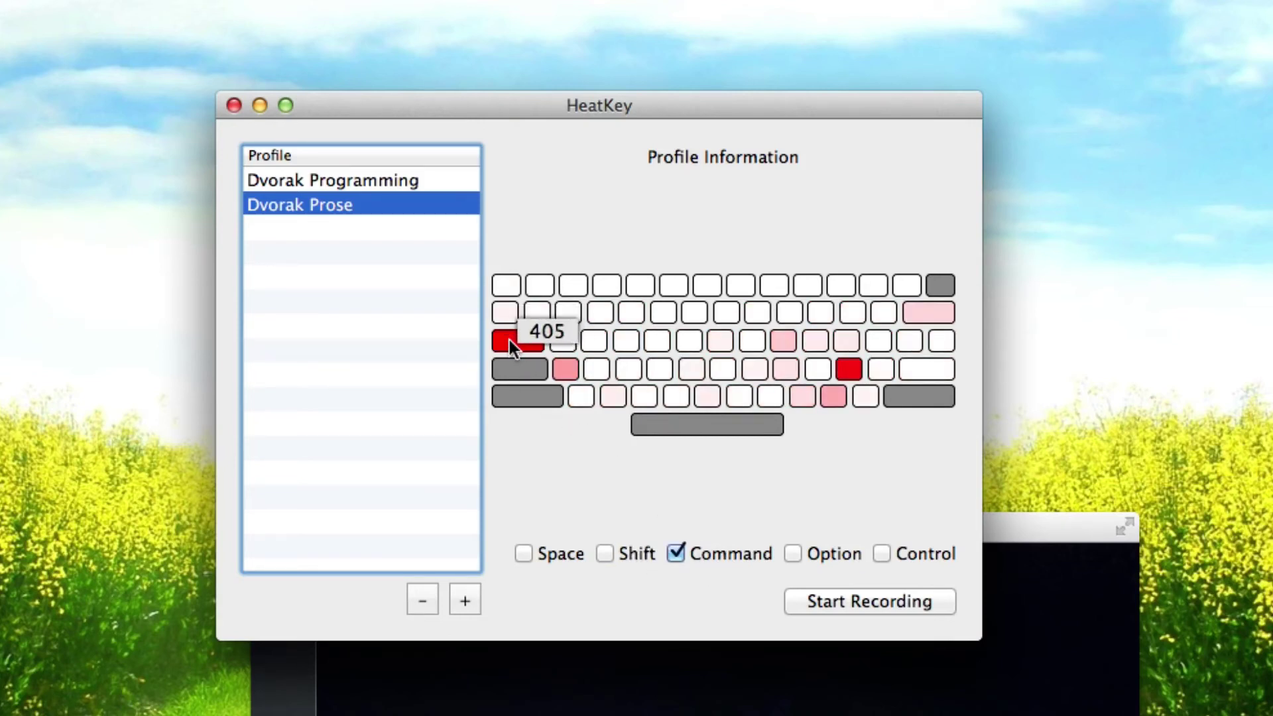
mouse_move(853, 368)
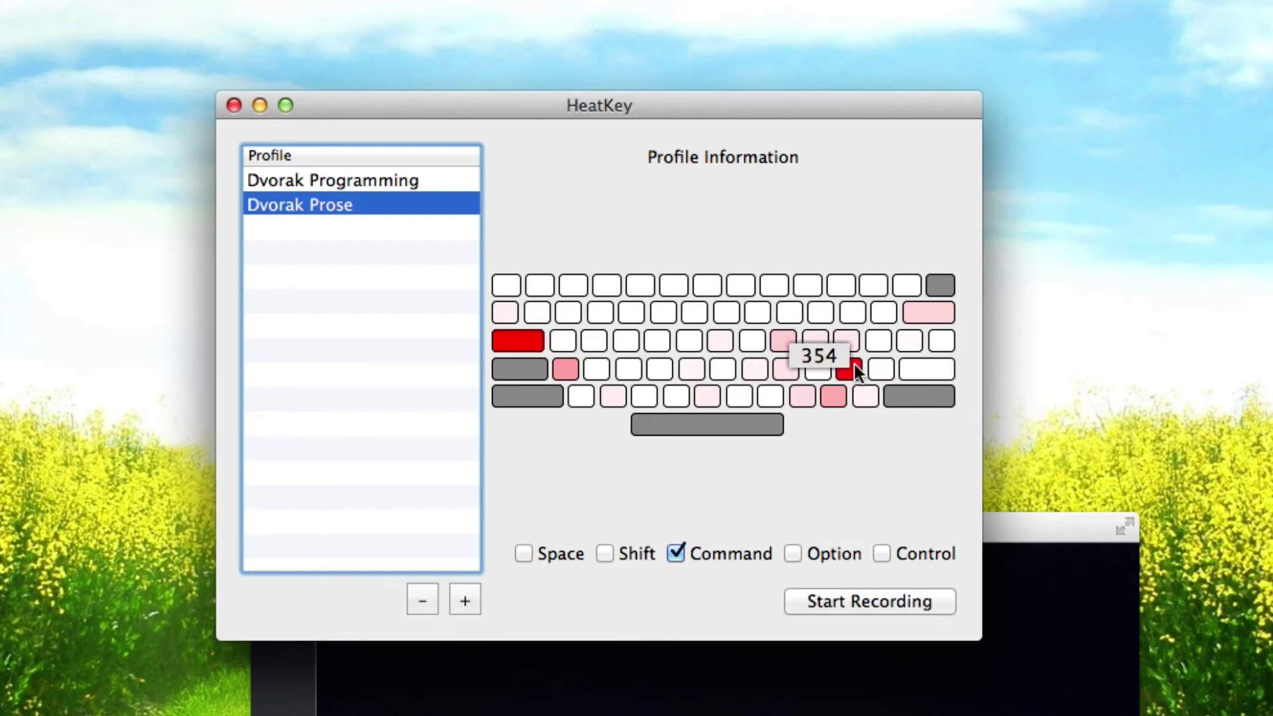
click(698, 550)
click(369, 179)
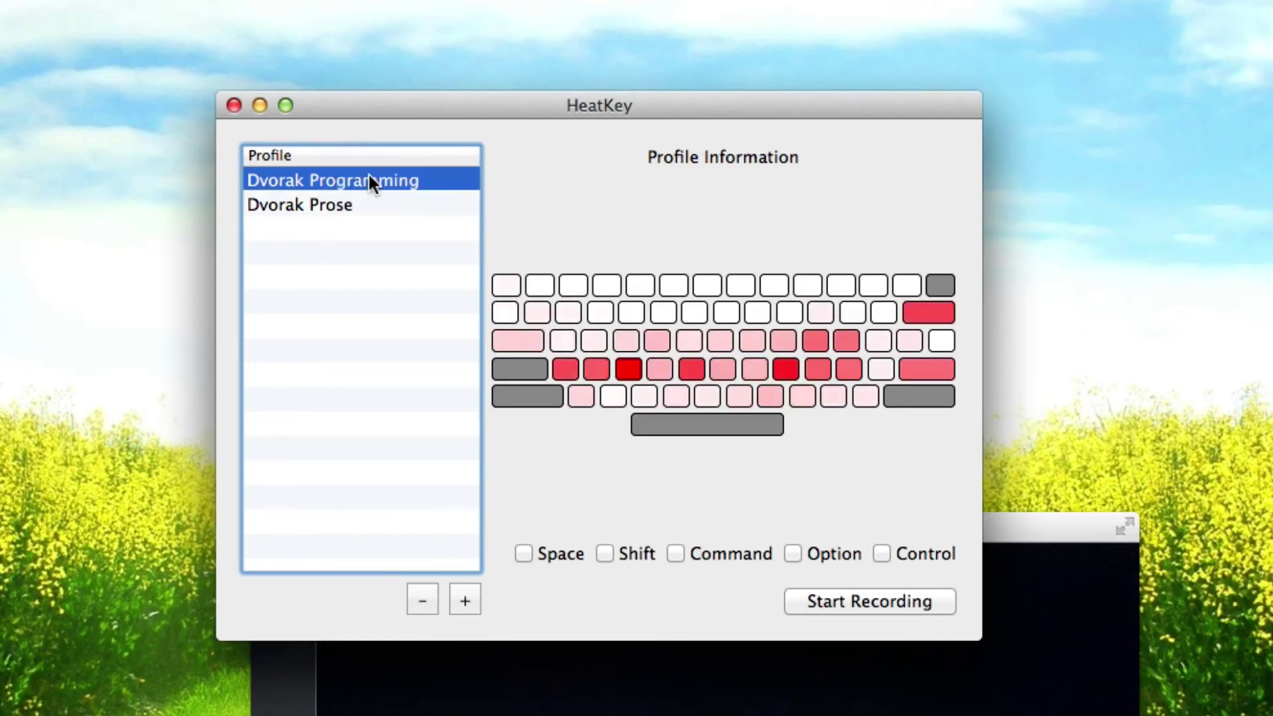
click(732, 552)
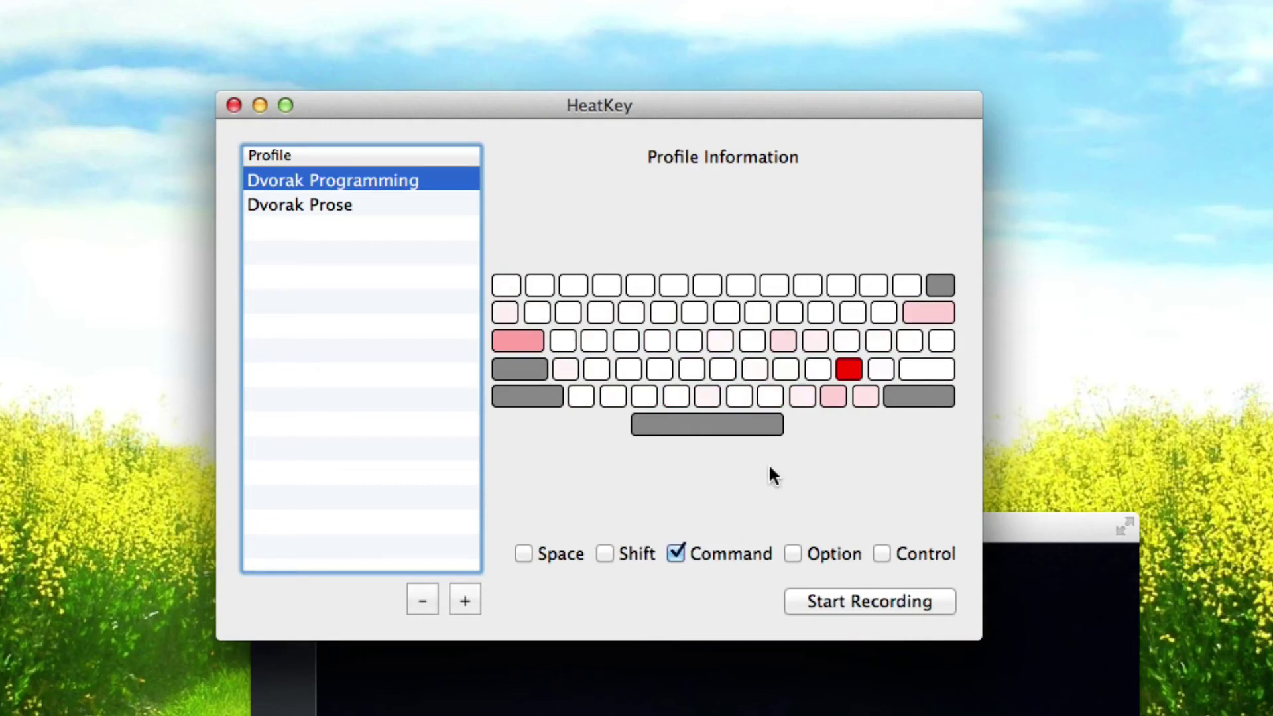
click(676, 553)
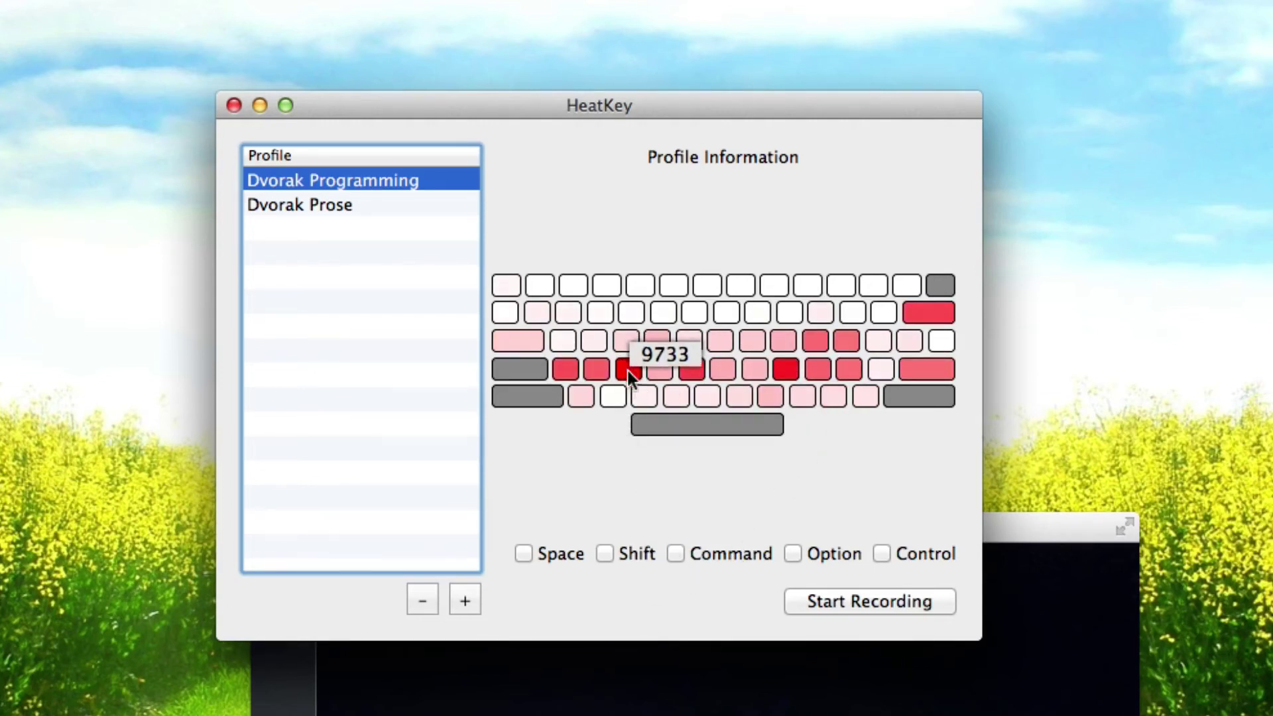
click(722, 551)
mouse_move(855, 368)
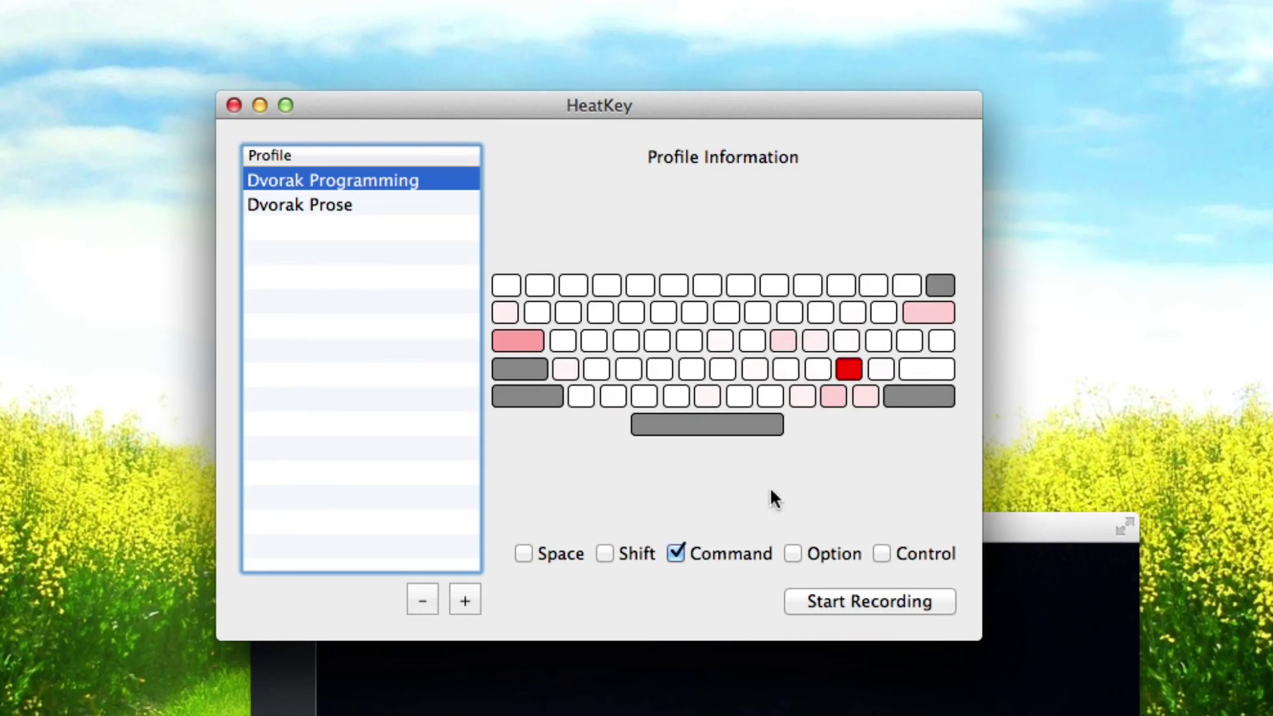
Step: Clear the Command filter and import the QWERTY .heatkey profile from the Desktop
click(723, 555)
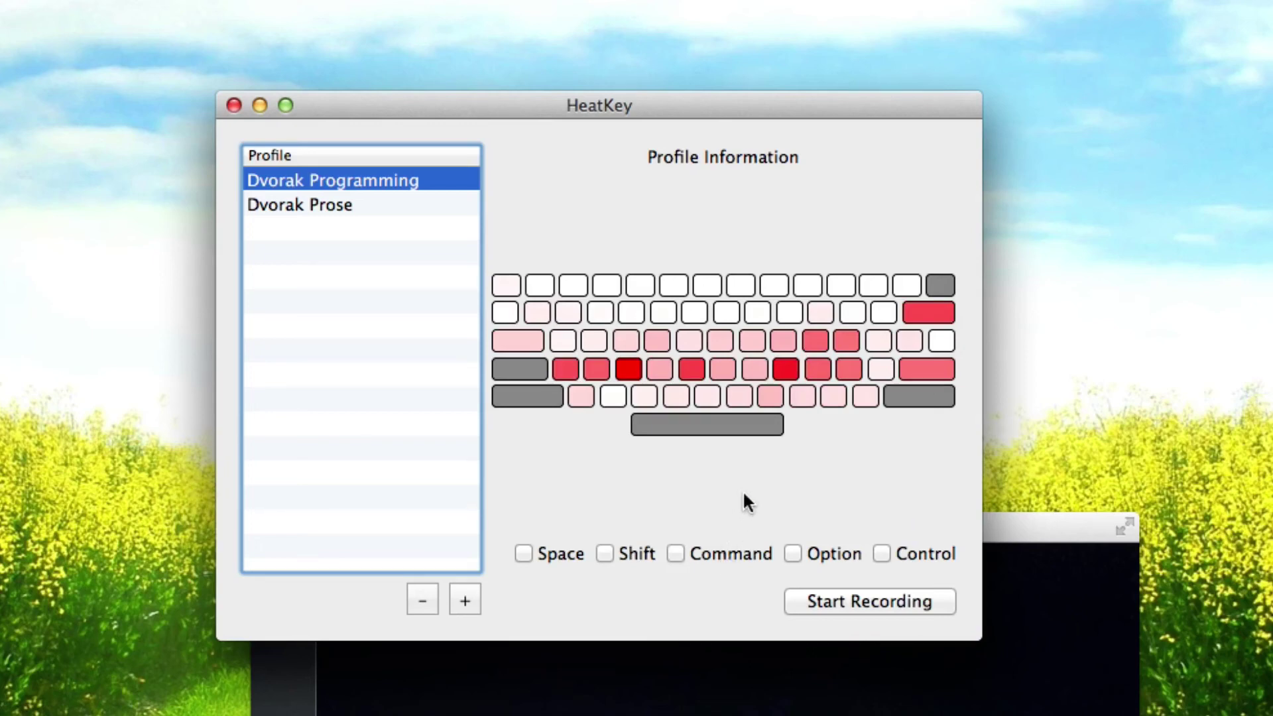
key(super+o)
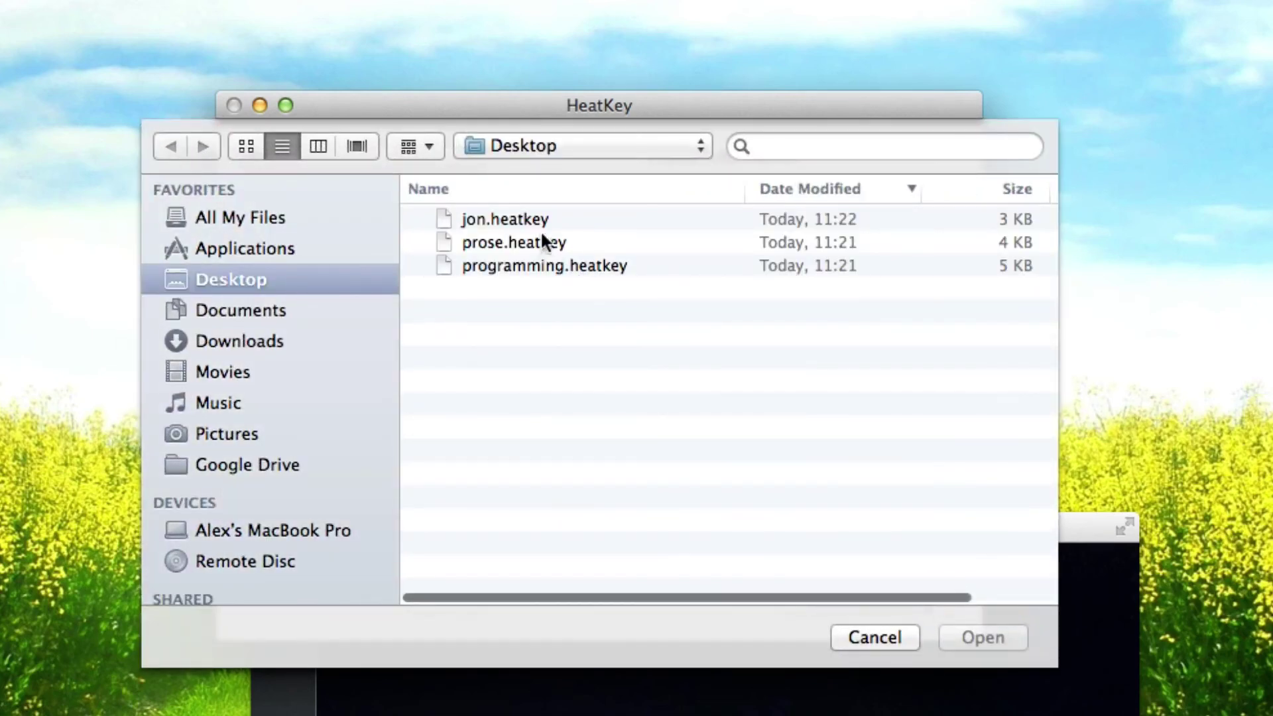
double_click(536, 220)
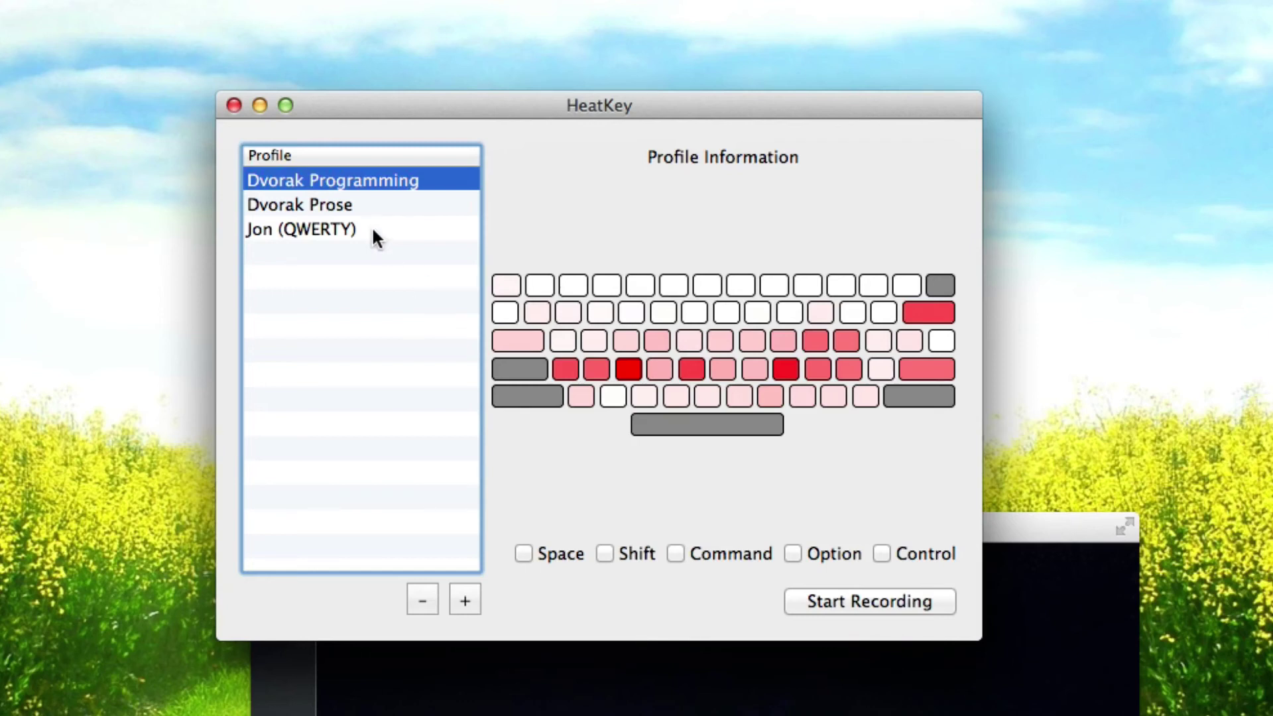
Step: Show the QWERTY profile's heatmap and read key counts such as 670 and 619
click(375, 236)
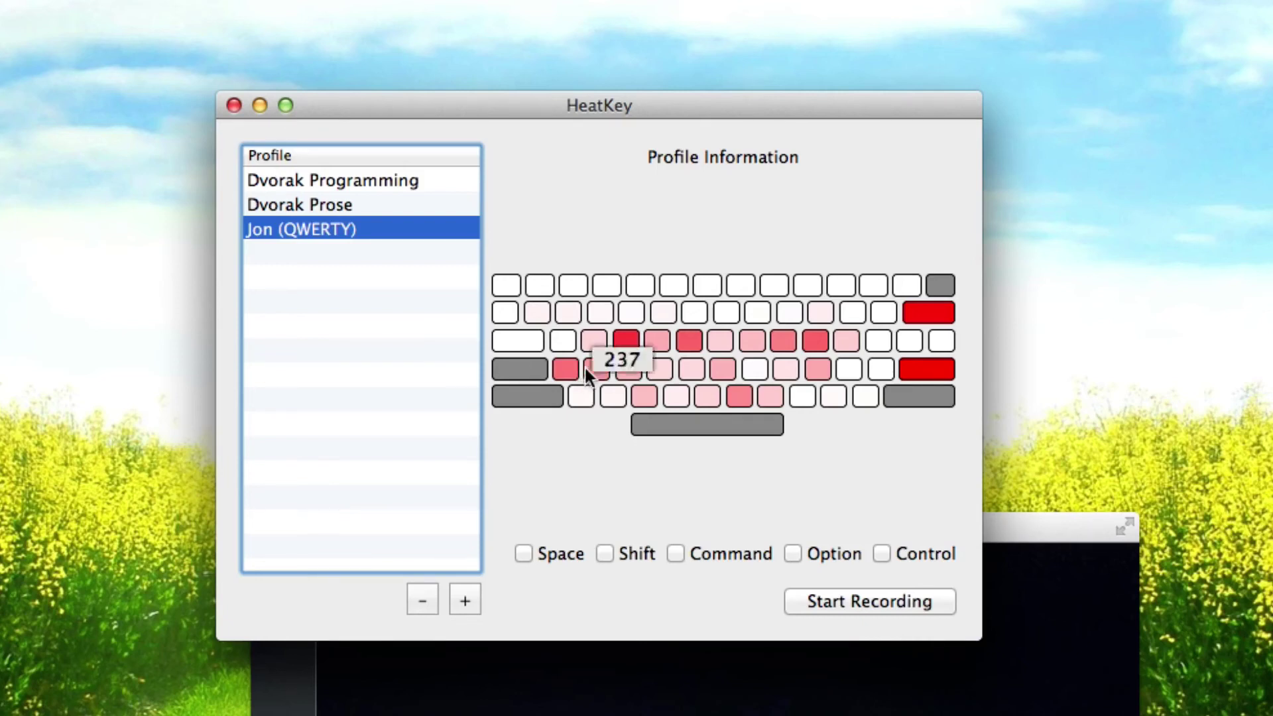
mouse_move(621, 342)
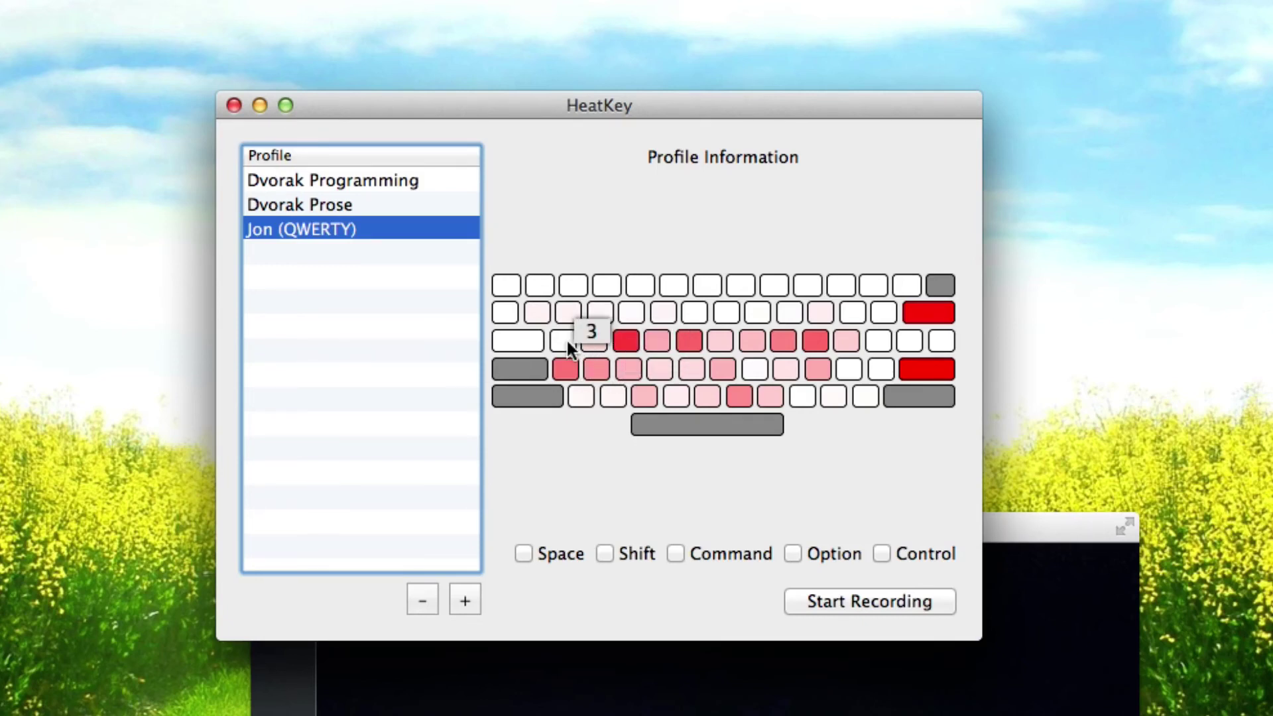
mouse_move(562, 339)
mouse_move(762, 397)
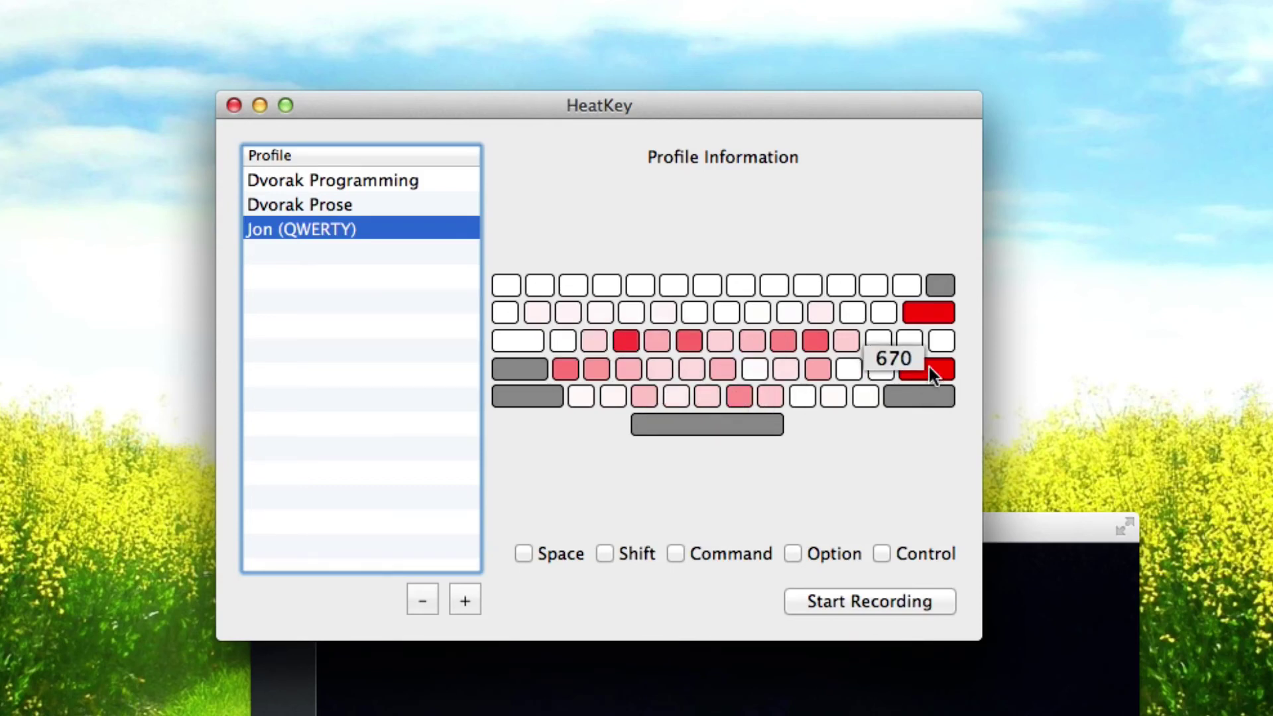
mouse_move(921, 372)
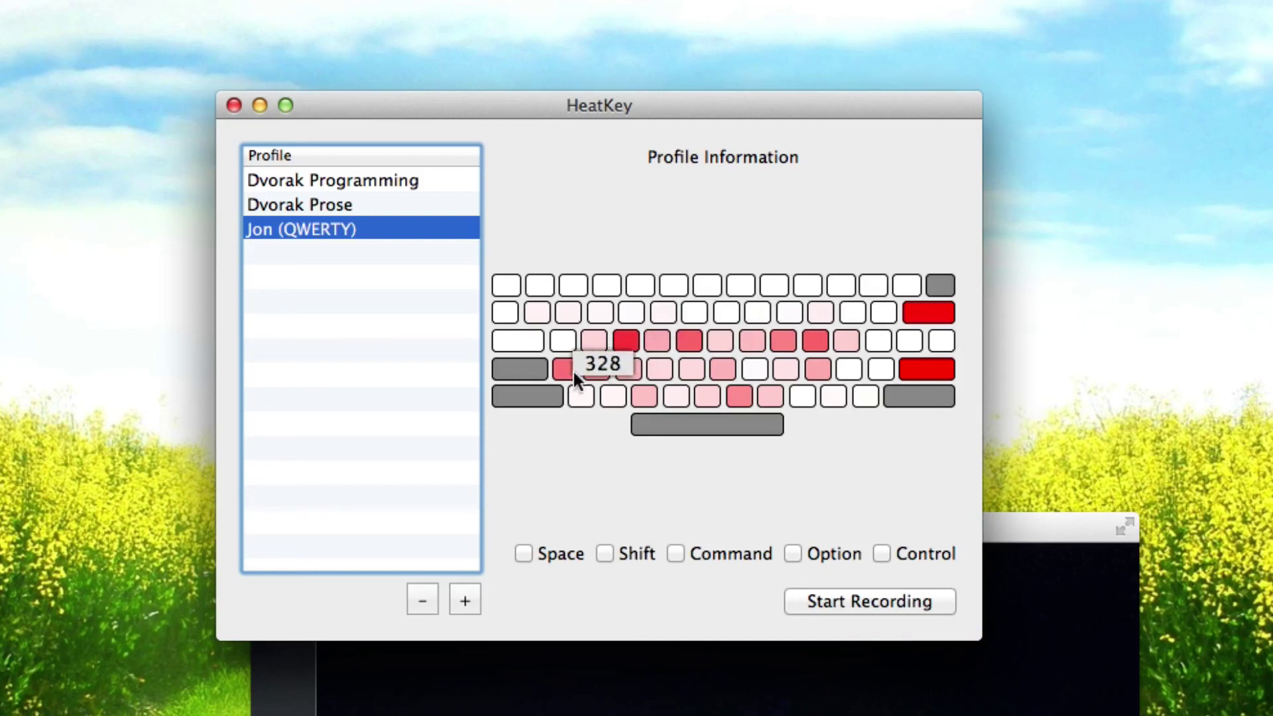
mouse_move(937, 305)
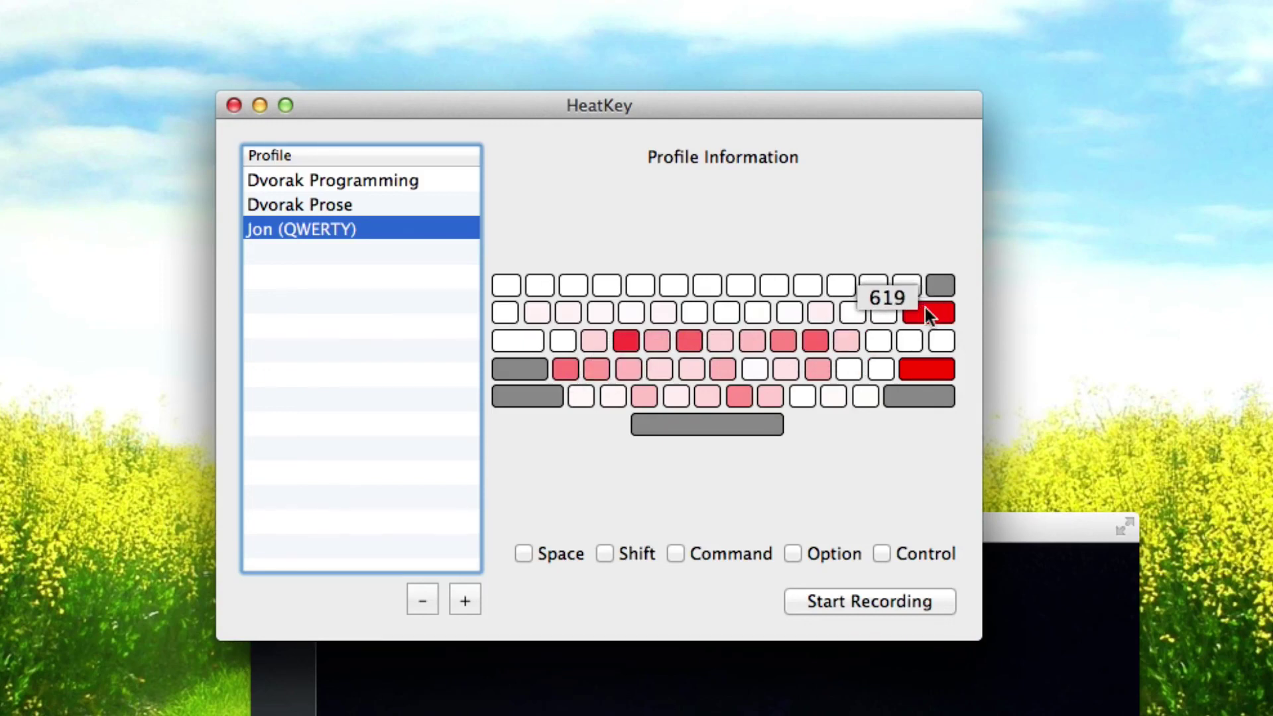
Step: Turn QWERTY's Command filter on and off, then select Dvorak Prose and then Dvorak Programming
click(683, 554)
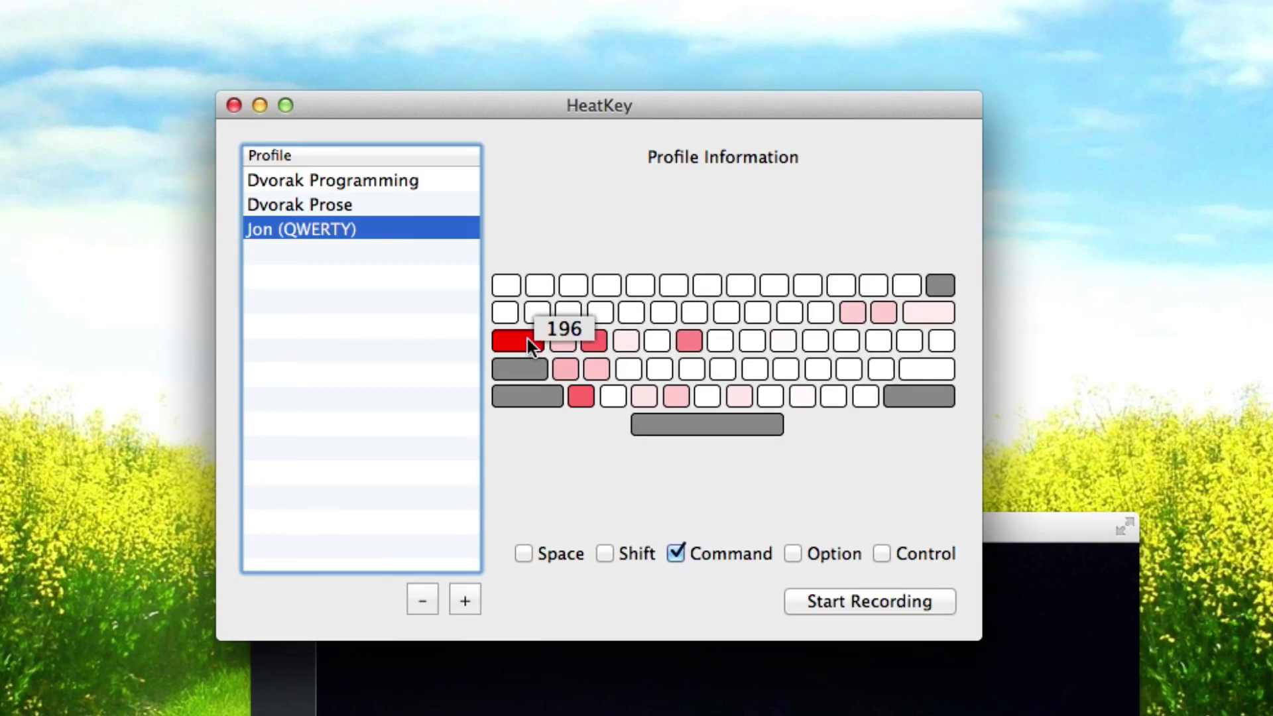
click(715, 550)
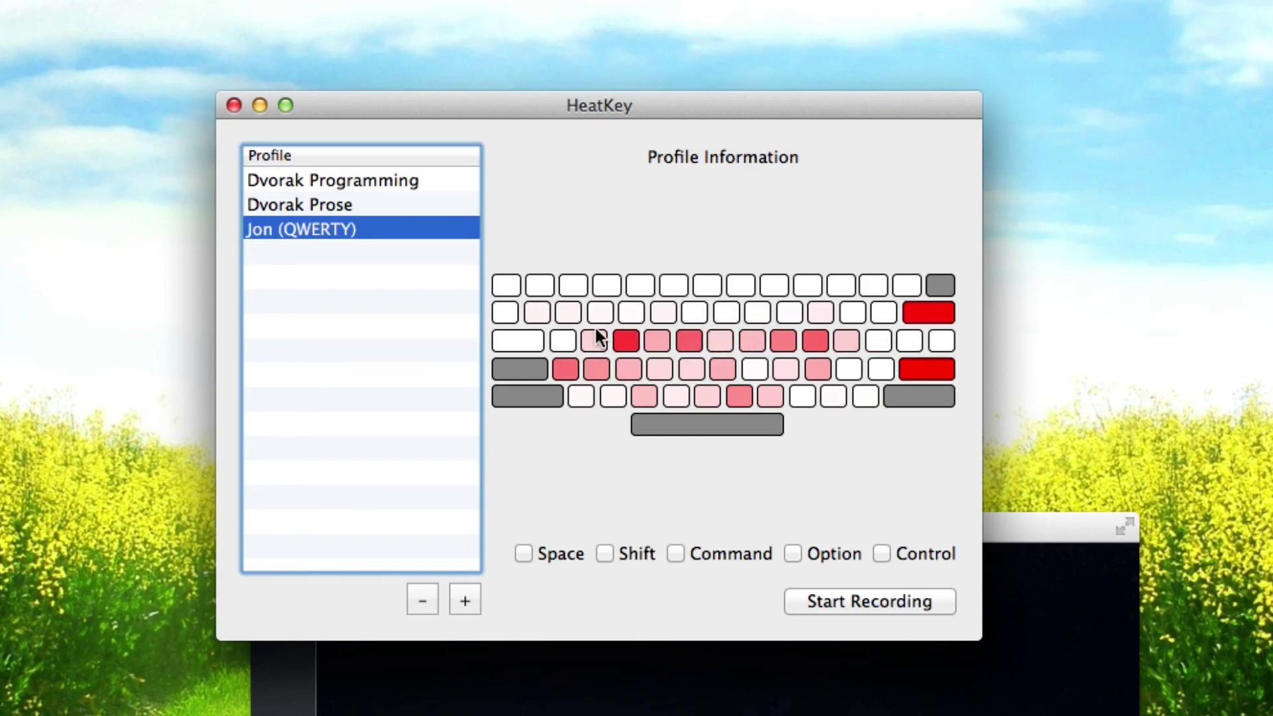
click(403, 203)
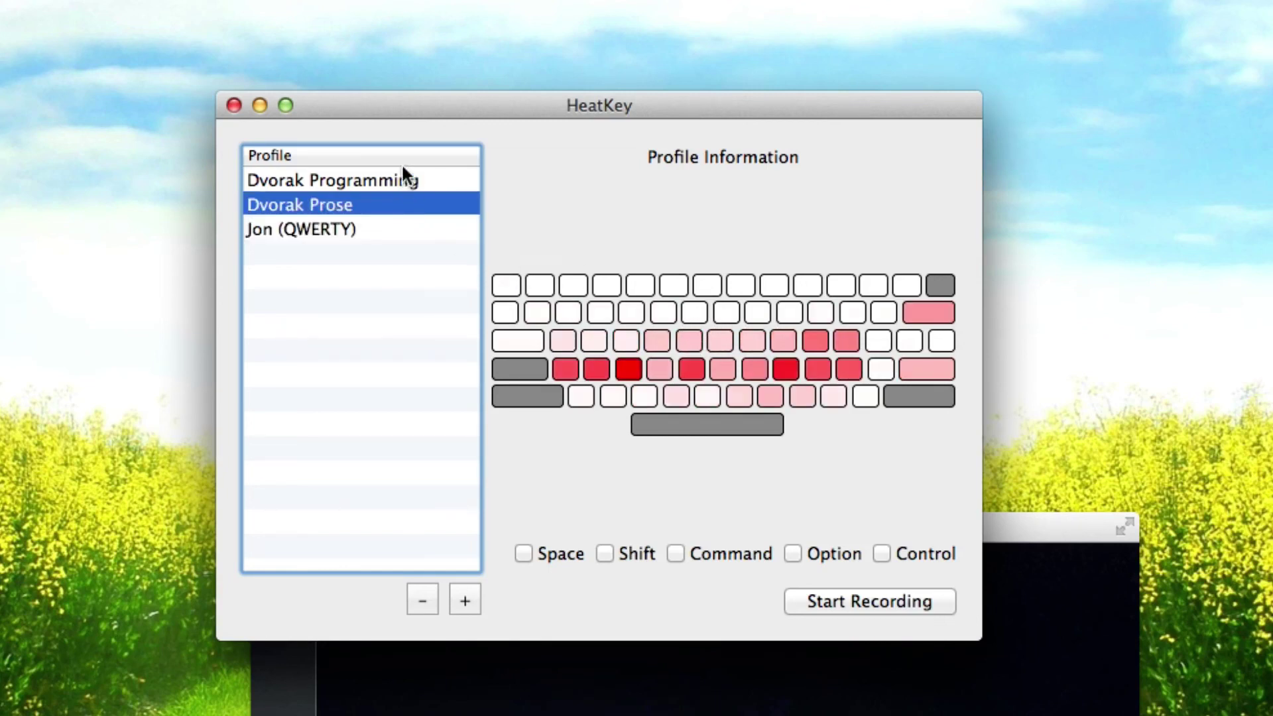
click(402, 180)
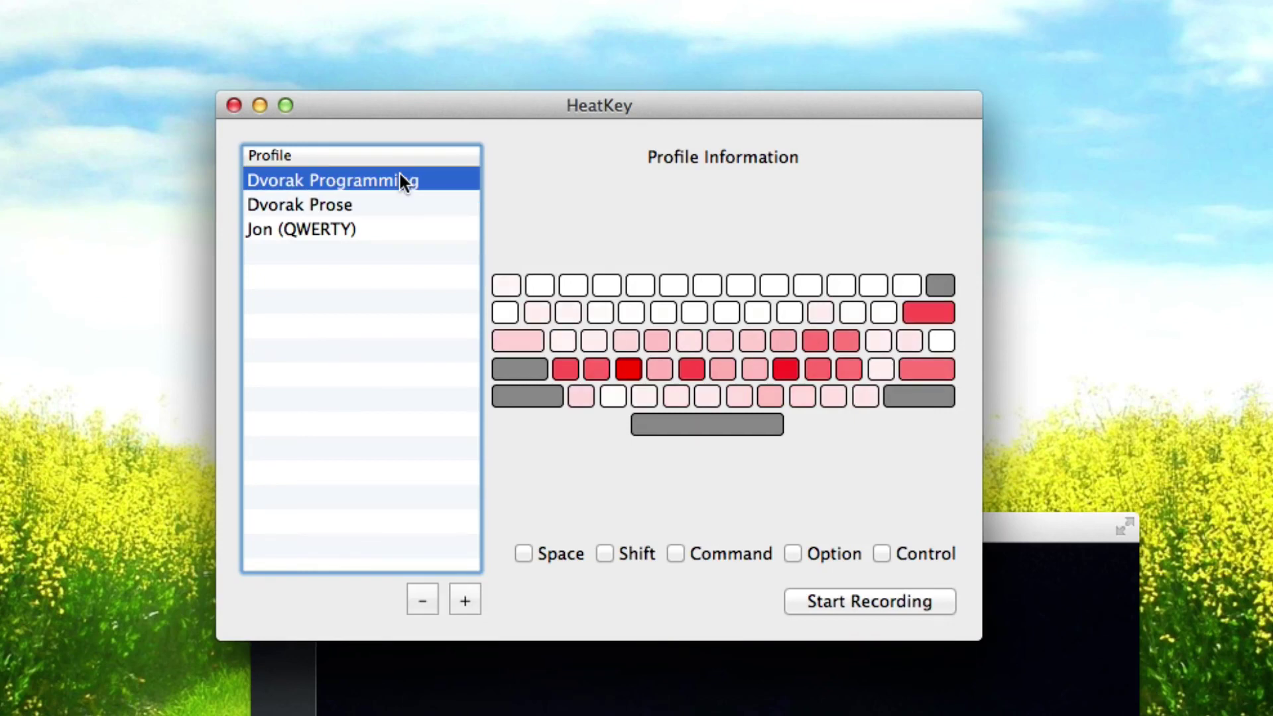